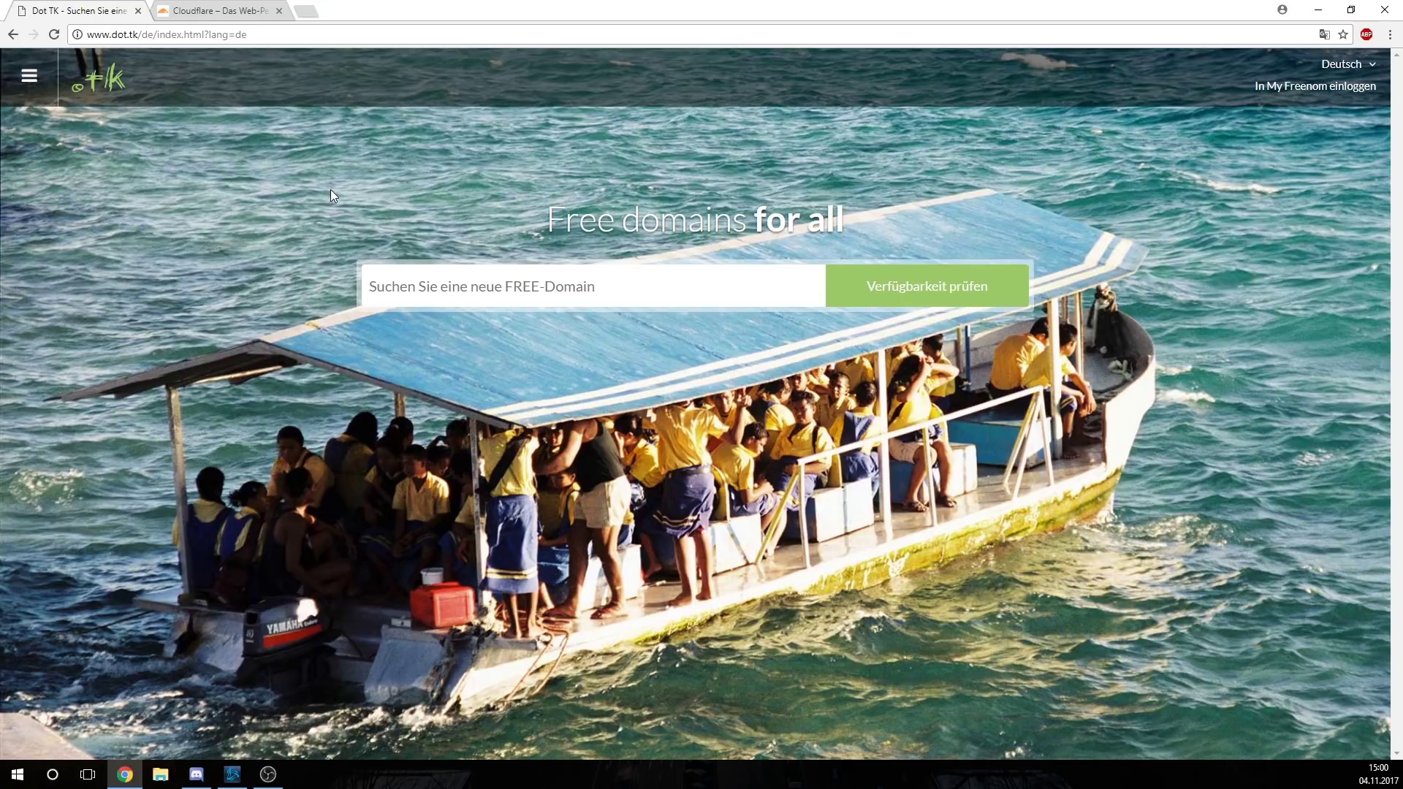
Search Dot TK for free domain endings available for 'tutorialwork'
click(415, 292)
text(tutor)
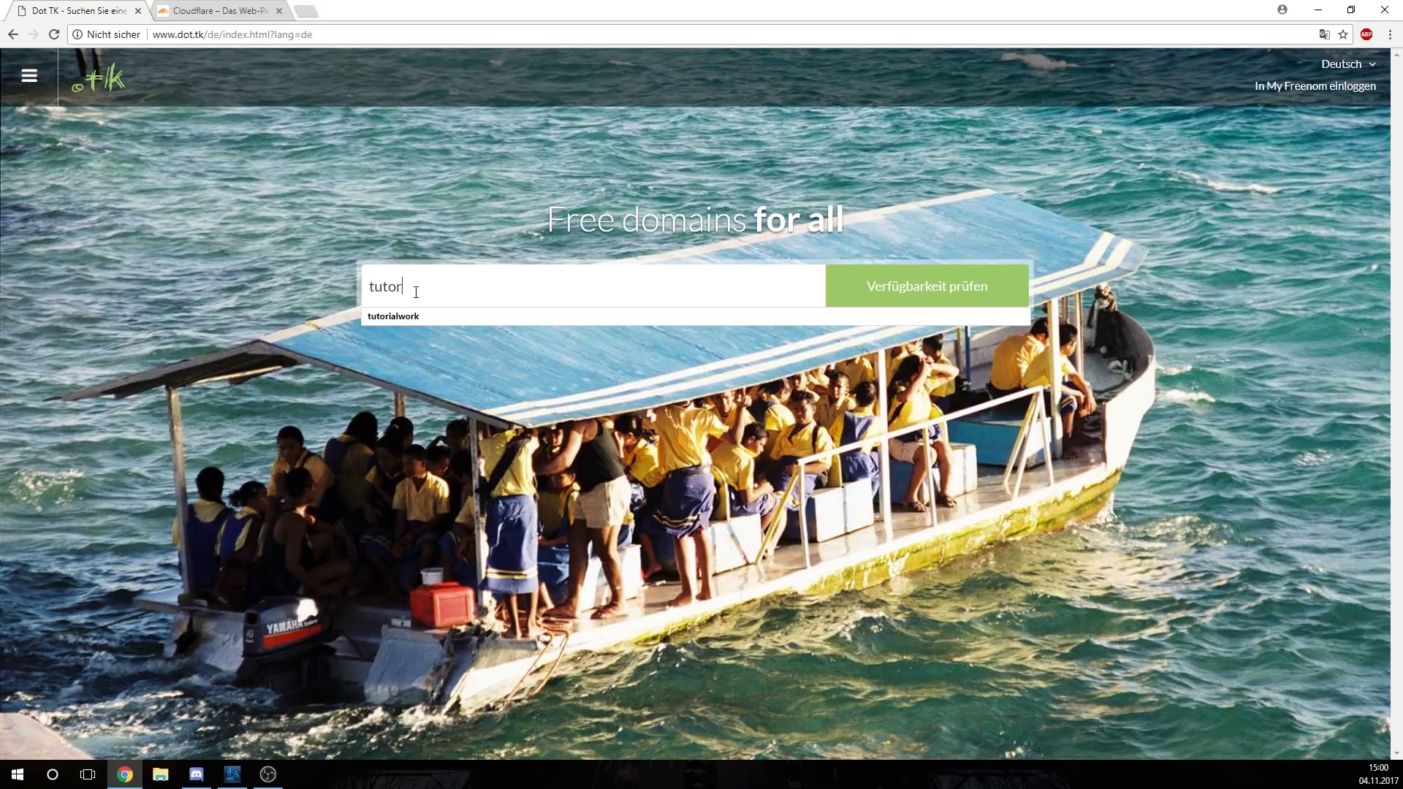
text(ialwo)
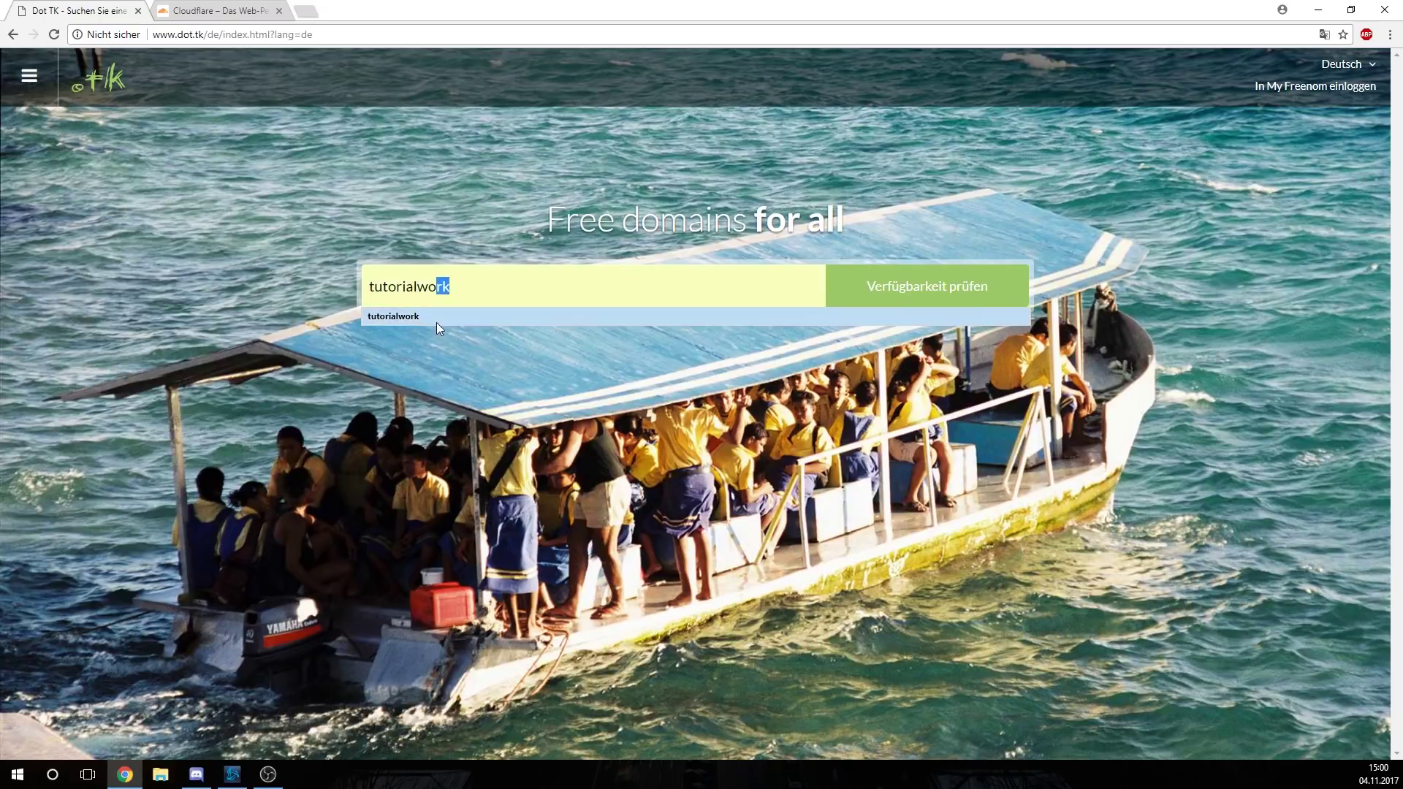
click(436, 322)
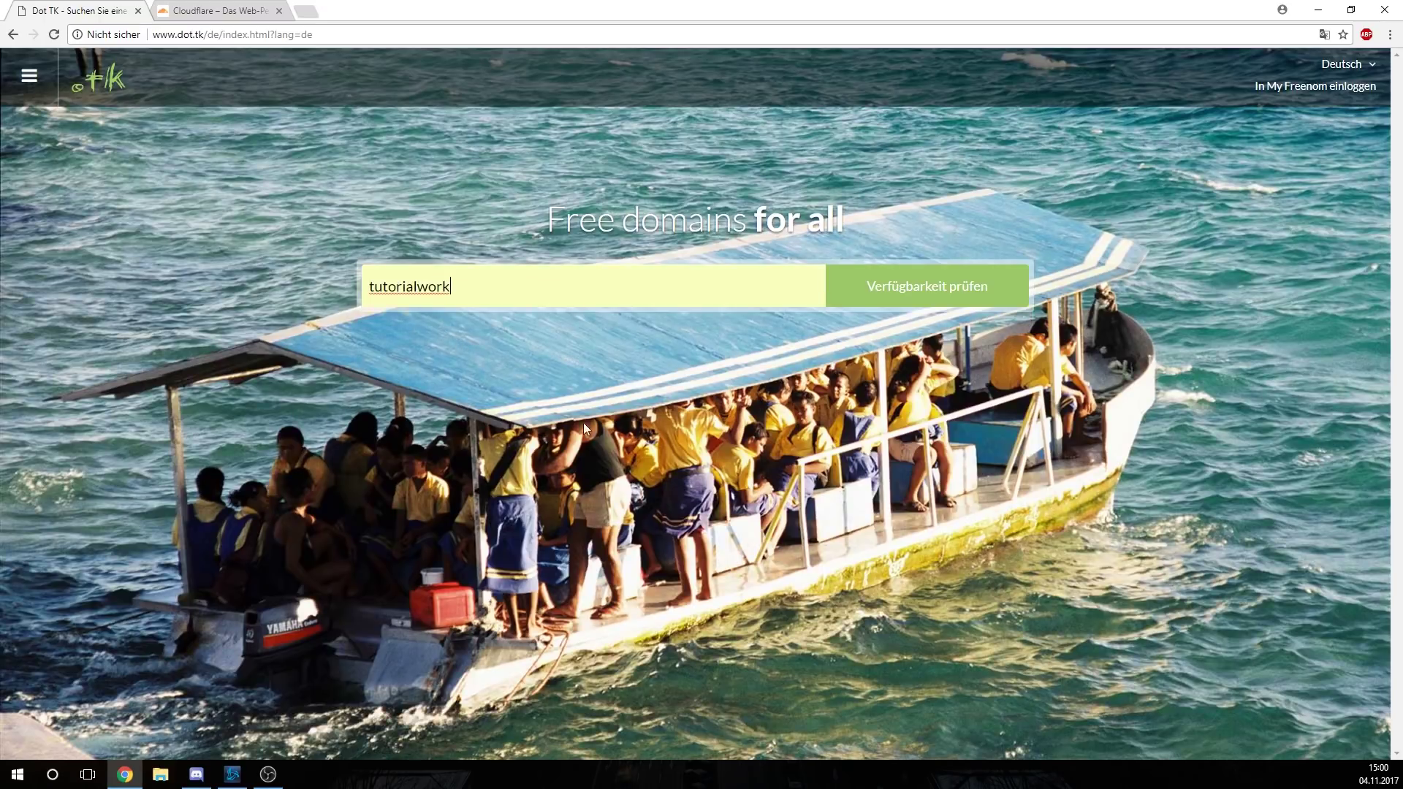
click(920, 303)
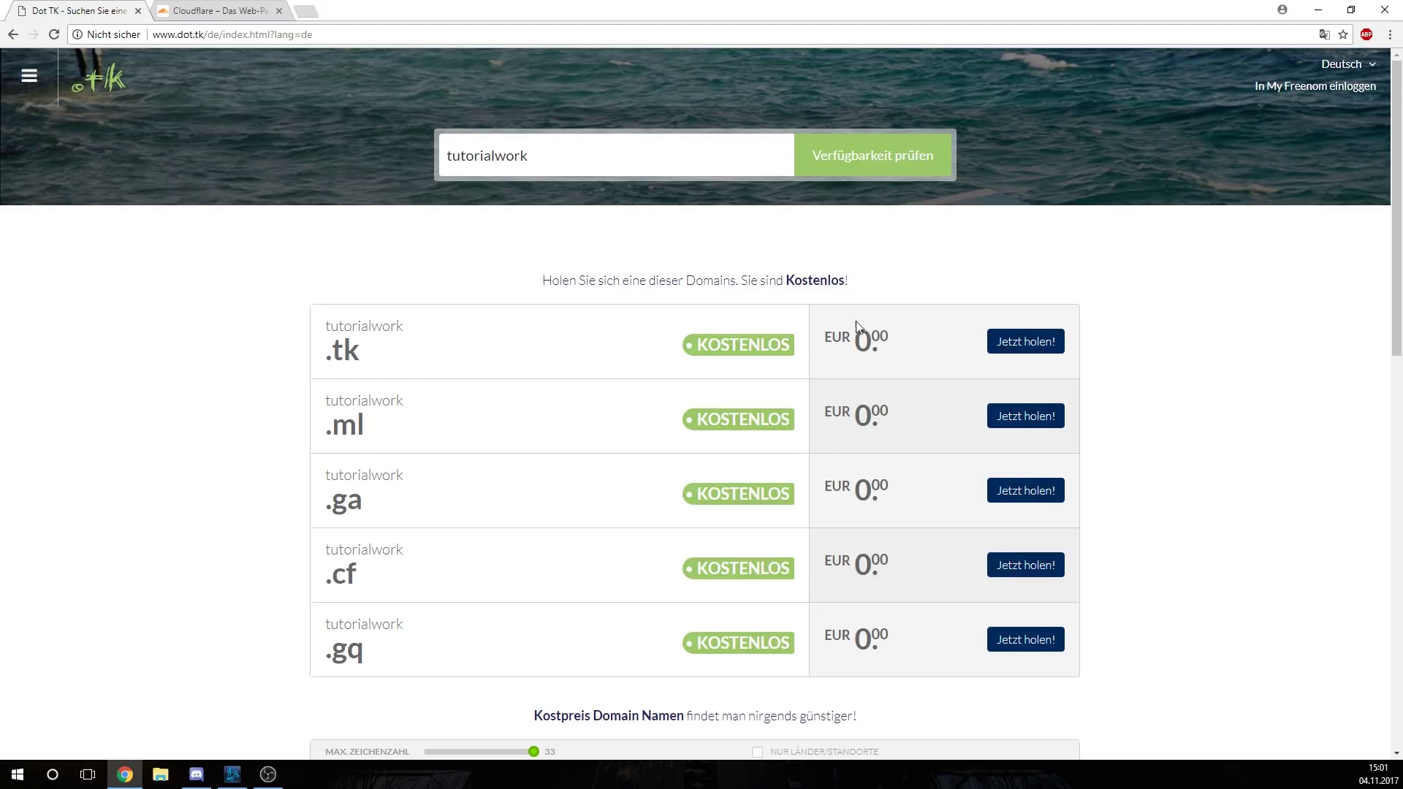
Claim the free tutorialwork.tk domain and choose Use DNS at checkout
click(1034, 345)
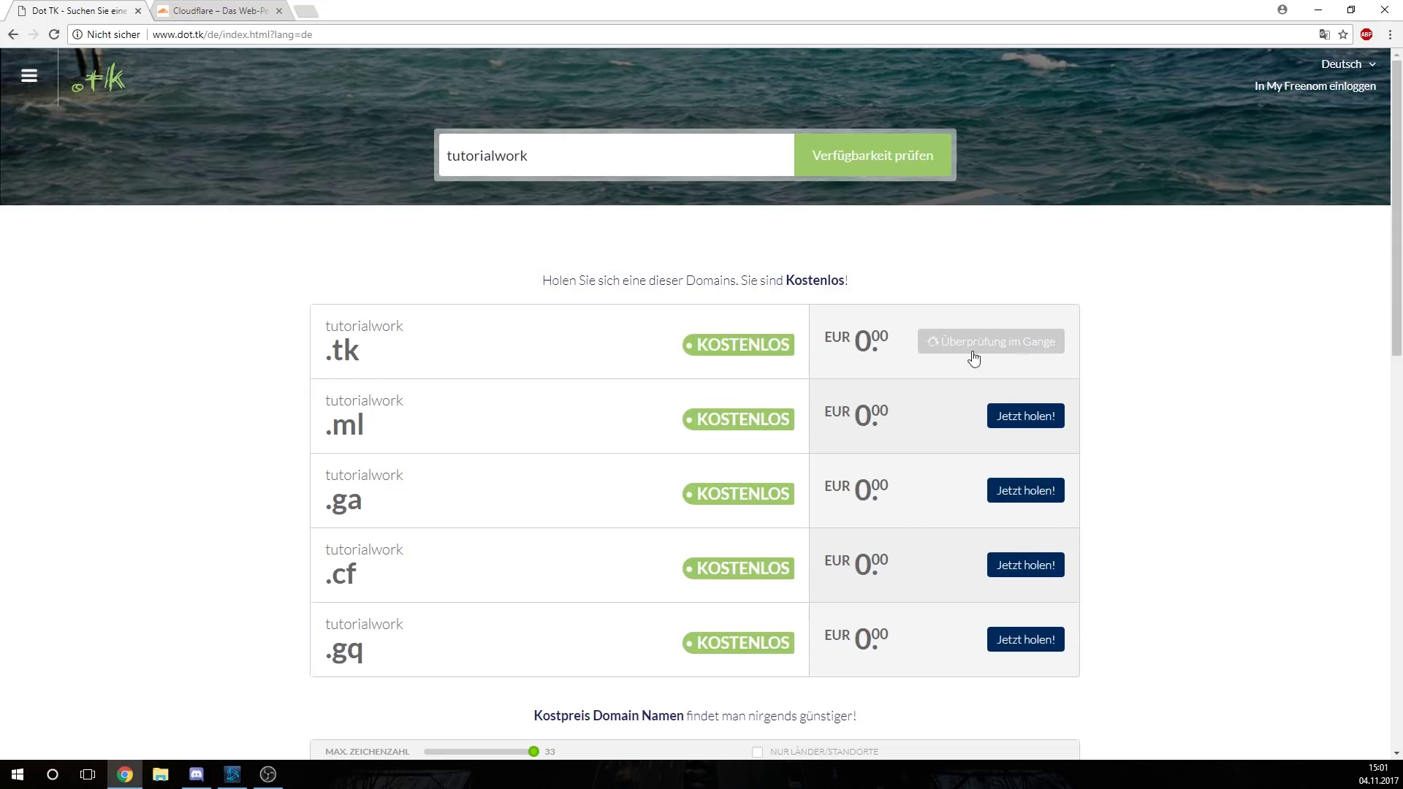
click(1046, 266)
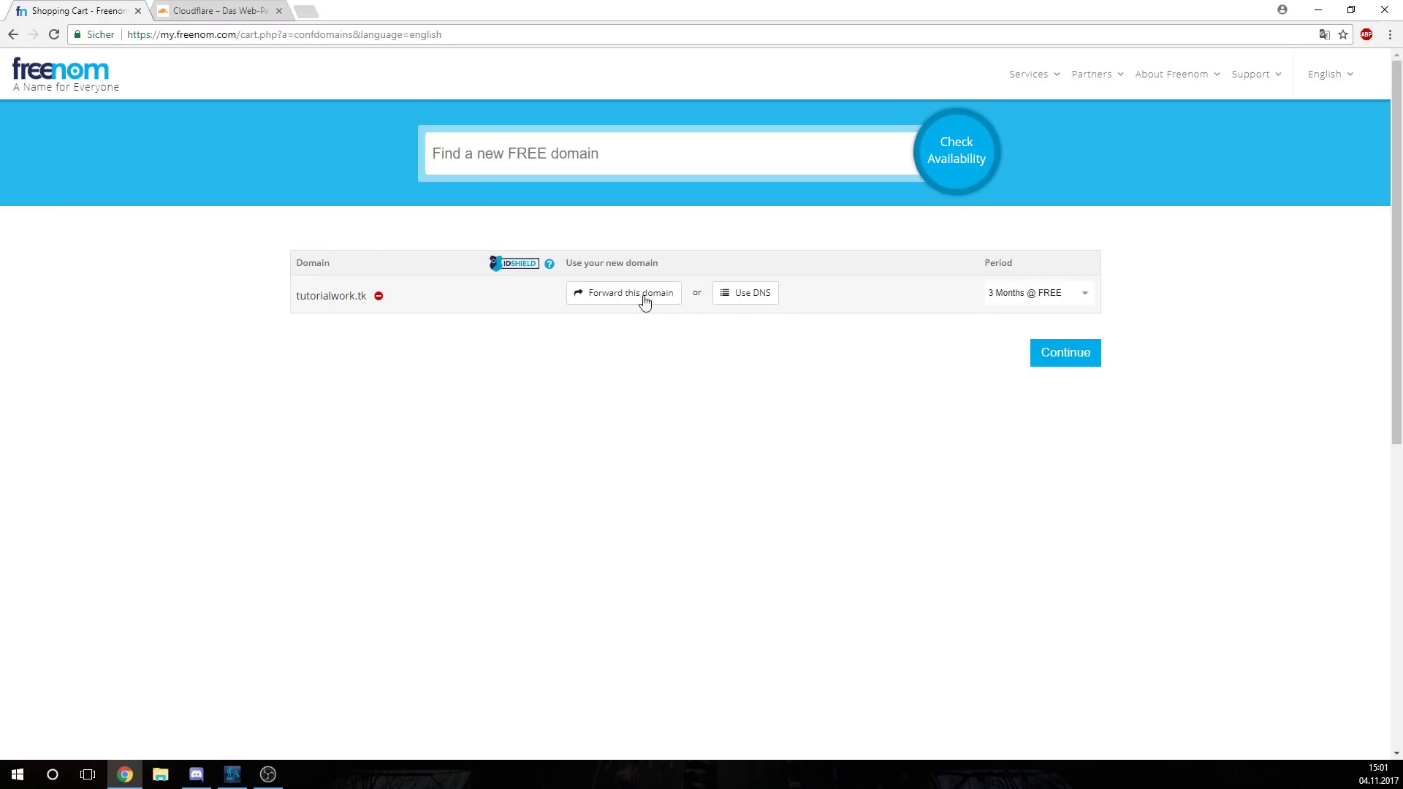
click(587, 299)
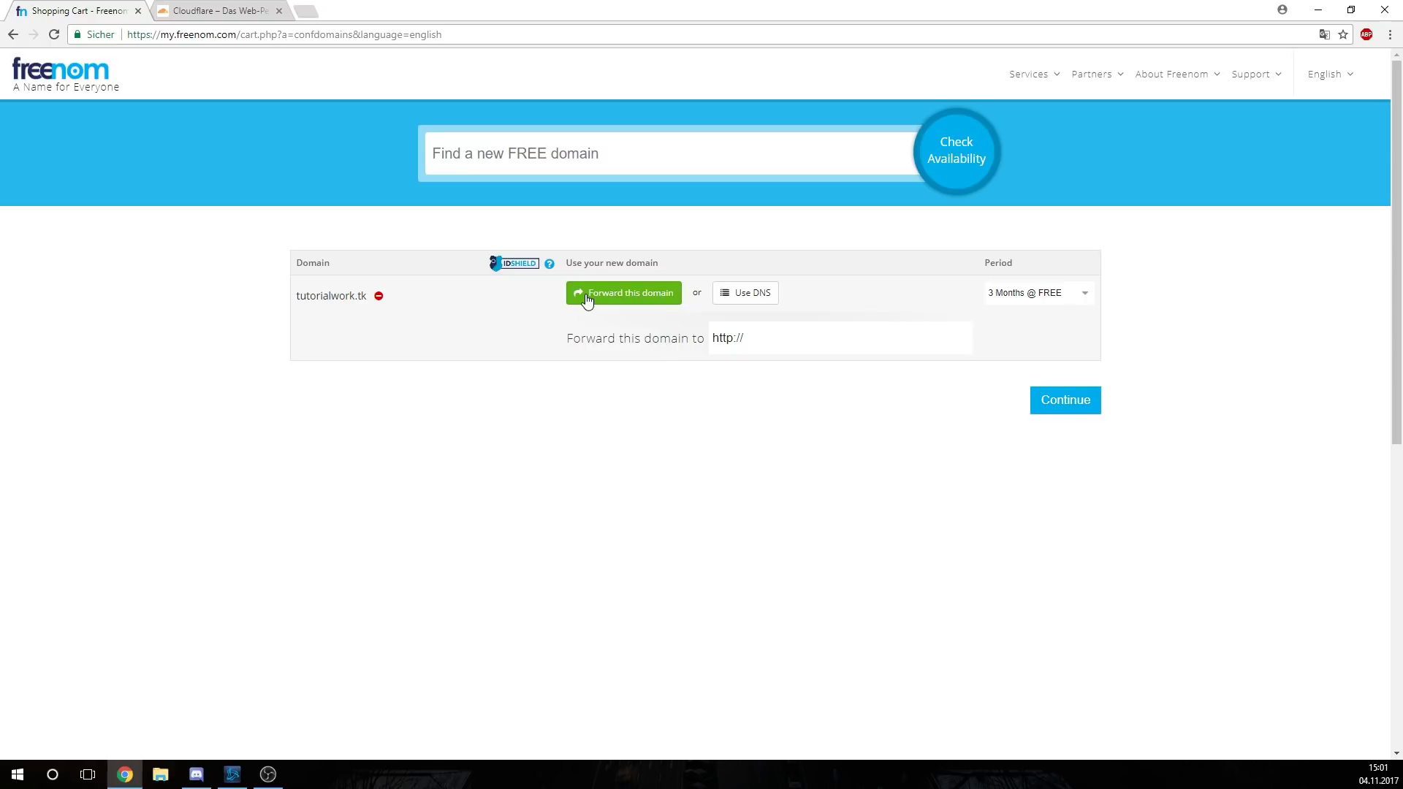
click(744, 293)
click(749, 293)
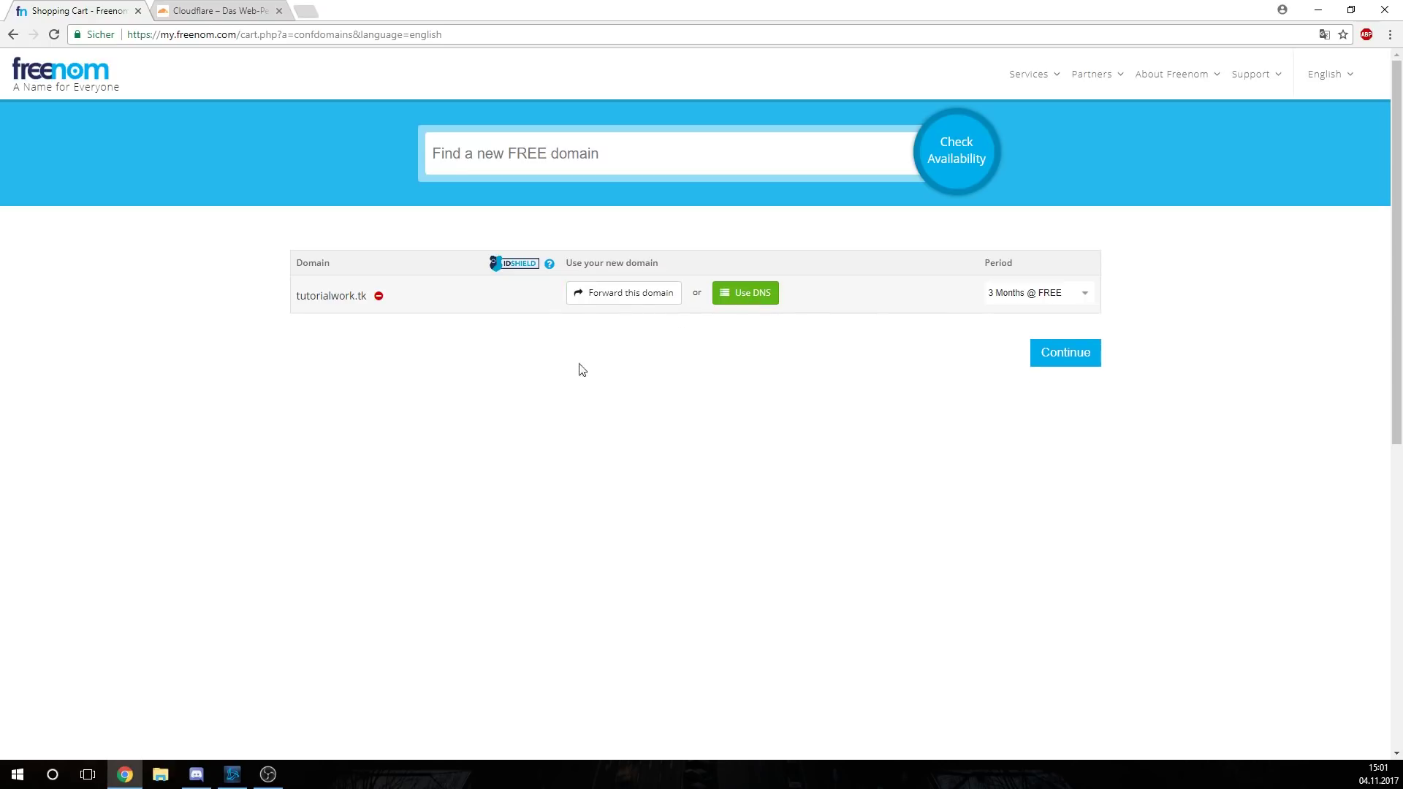
Set the registration period to 12 Months @ FREE and continue to Review & Checkout
click(1030, 294)
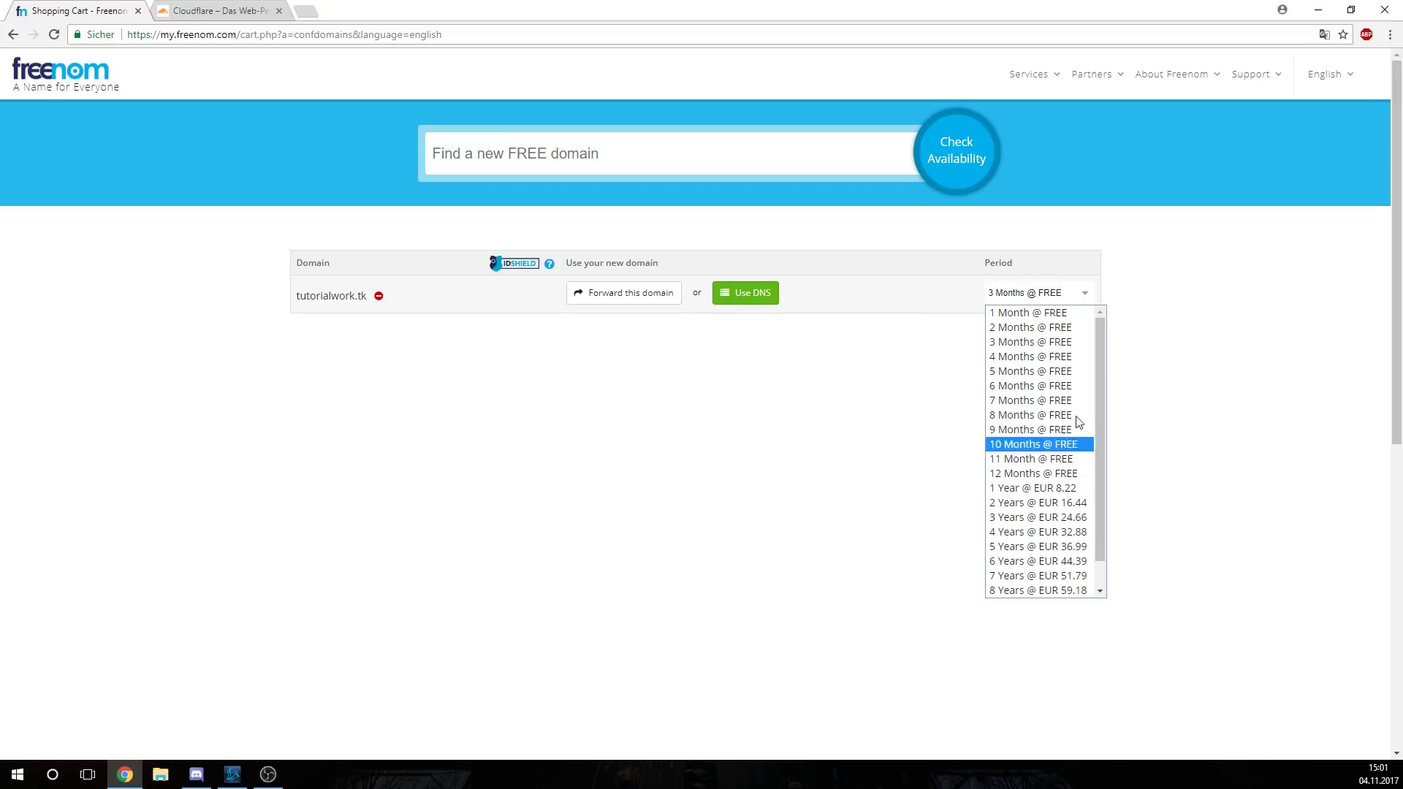
click(1041, 473)
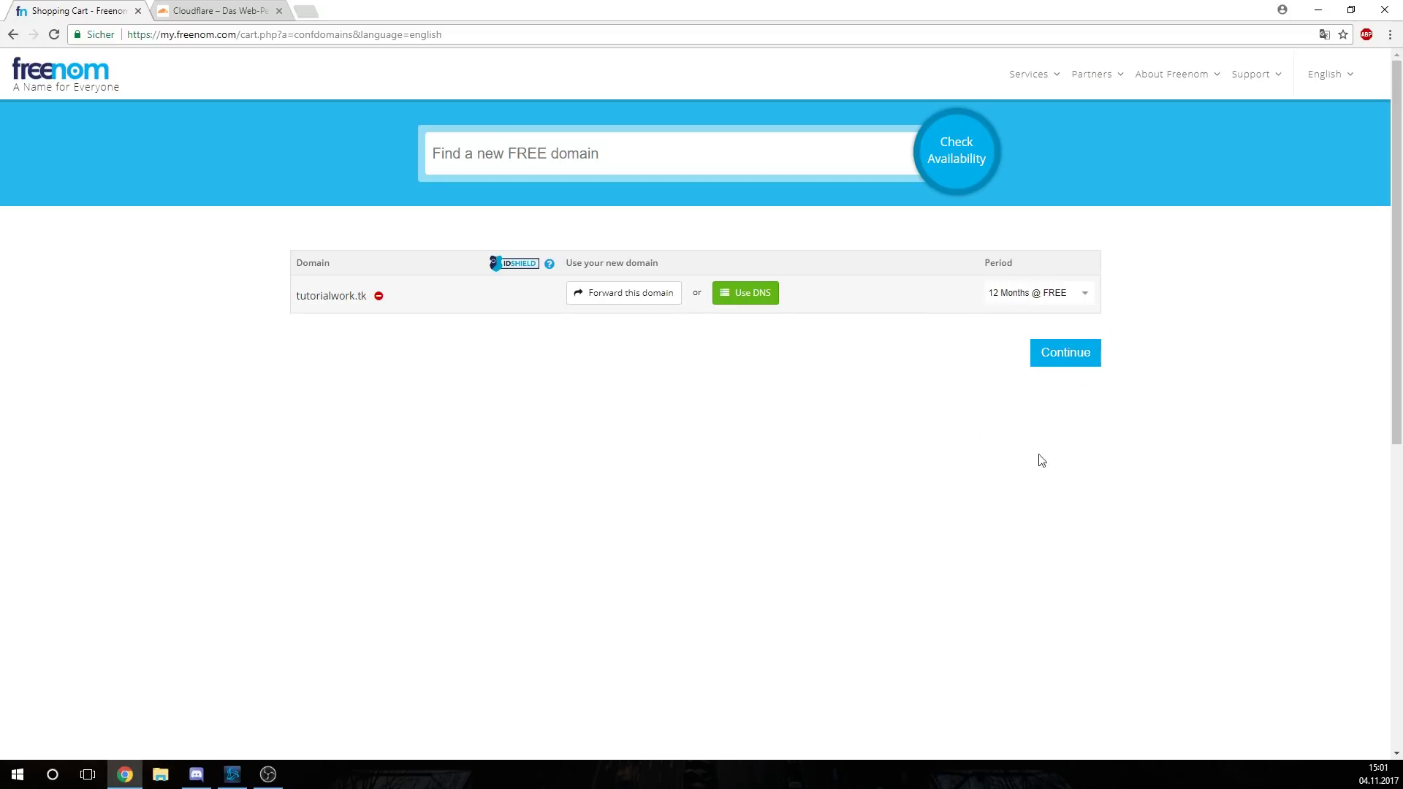
click(1029, 295)
click(1029, 295)
click(1065, 352)
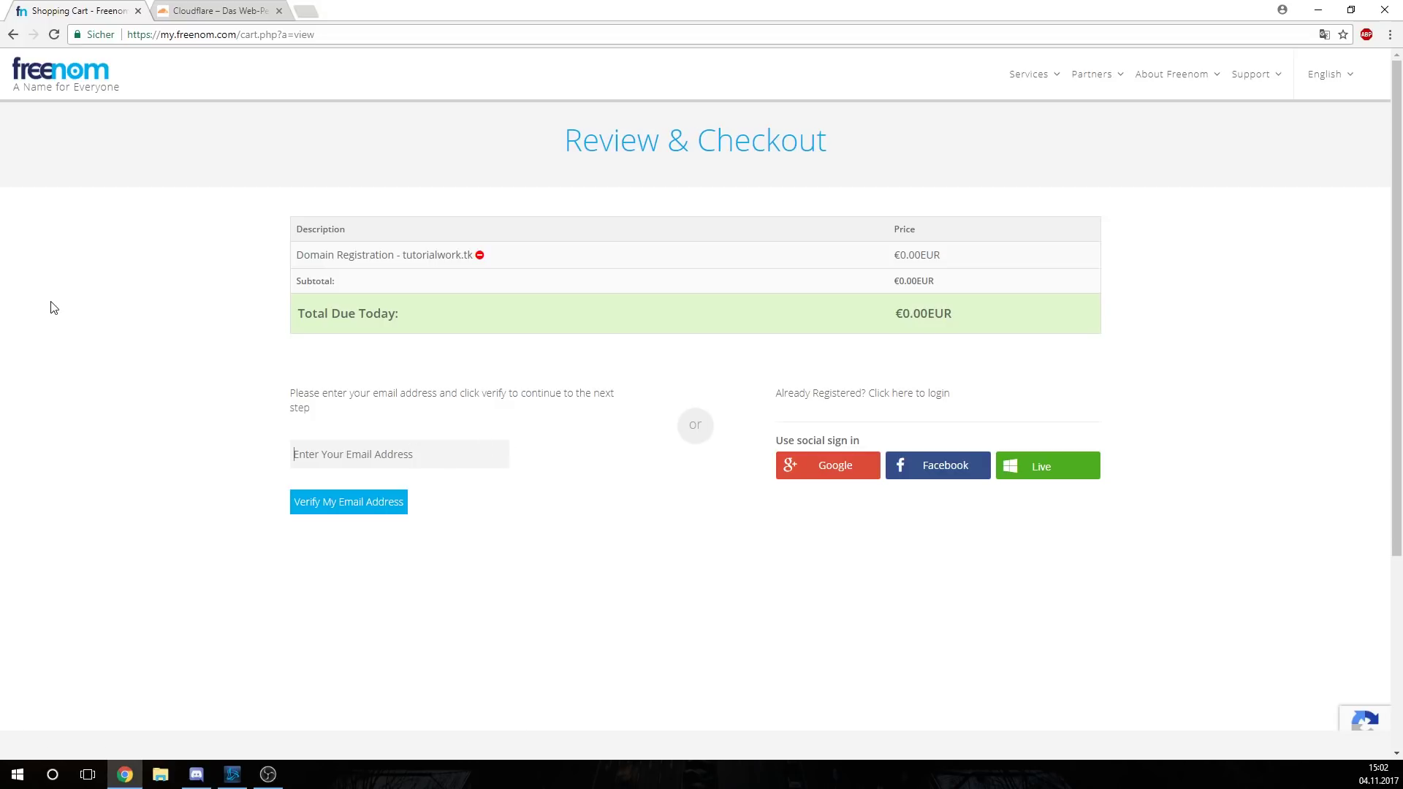
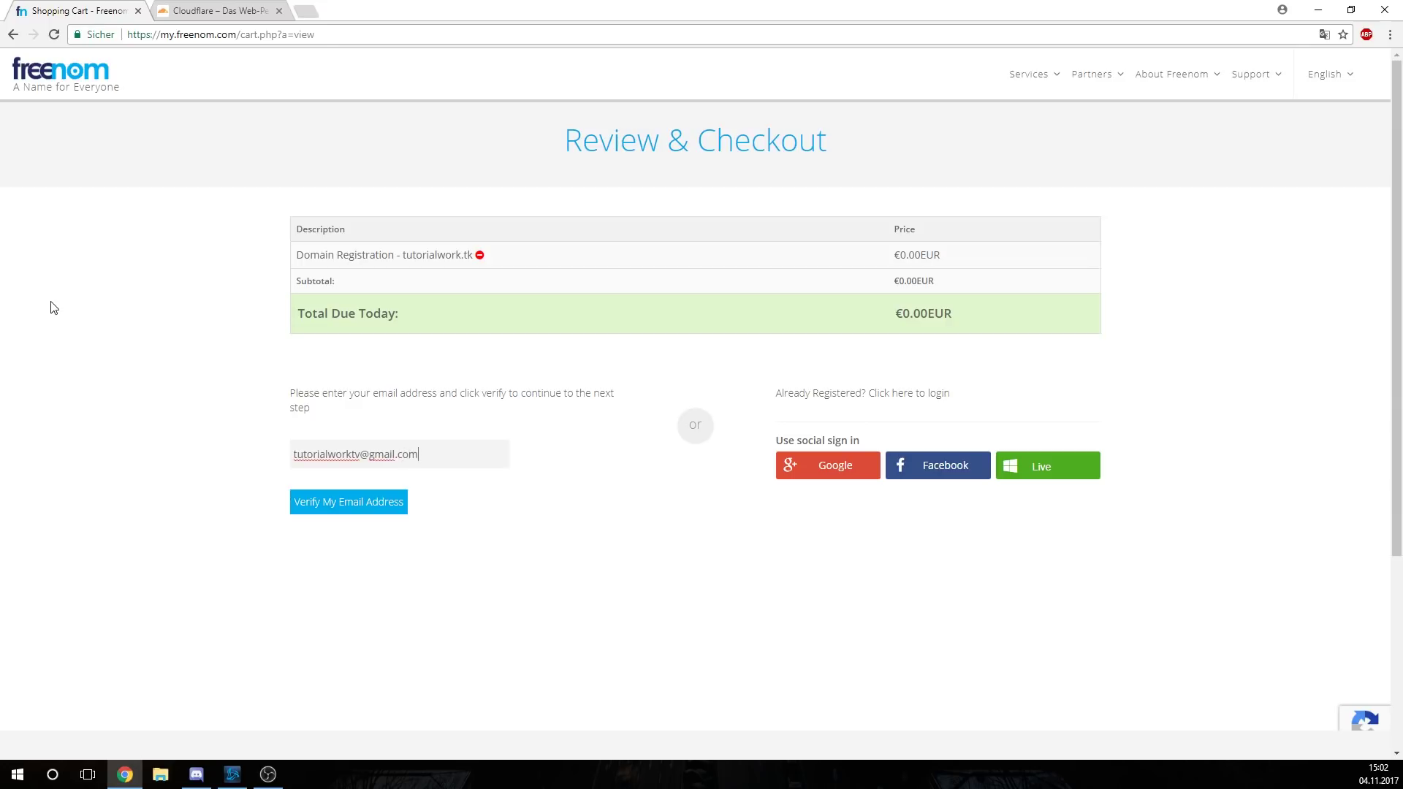
Enter the account e-mail address and submit it for verification
key(Return)
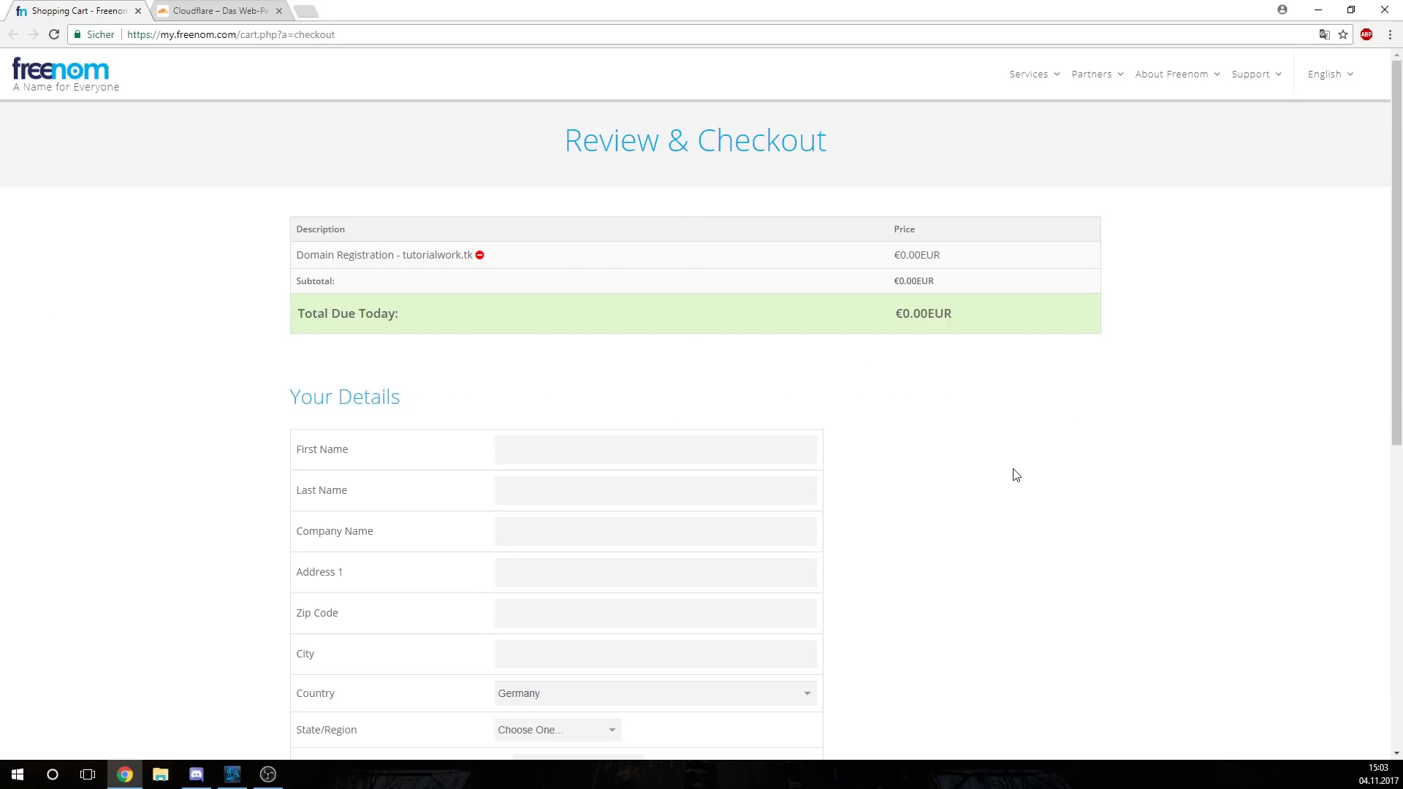
Fill in the contact details and password, accept the Terms & Conditions, and complete the order
scroll(1015, 475, down, 5)
scroll(1016, 475, up, 5)
scroll(621, 361, down, 2)
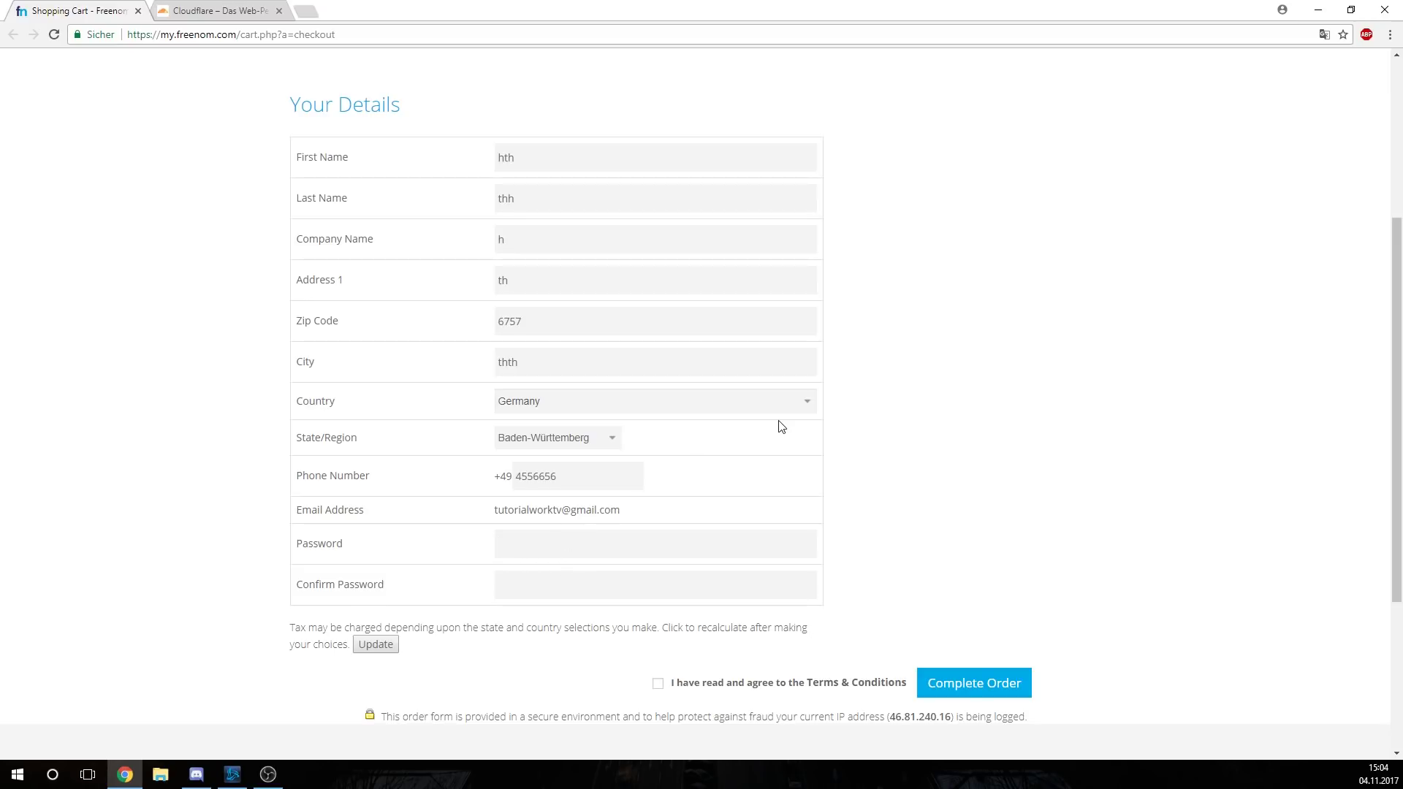
text(••••••••)
scroll(578, 522, down, 2)
click(657, 538)
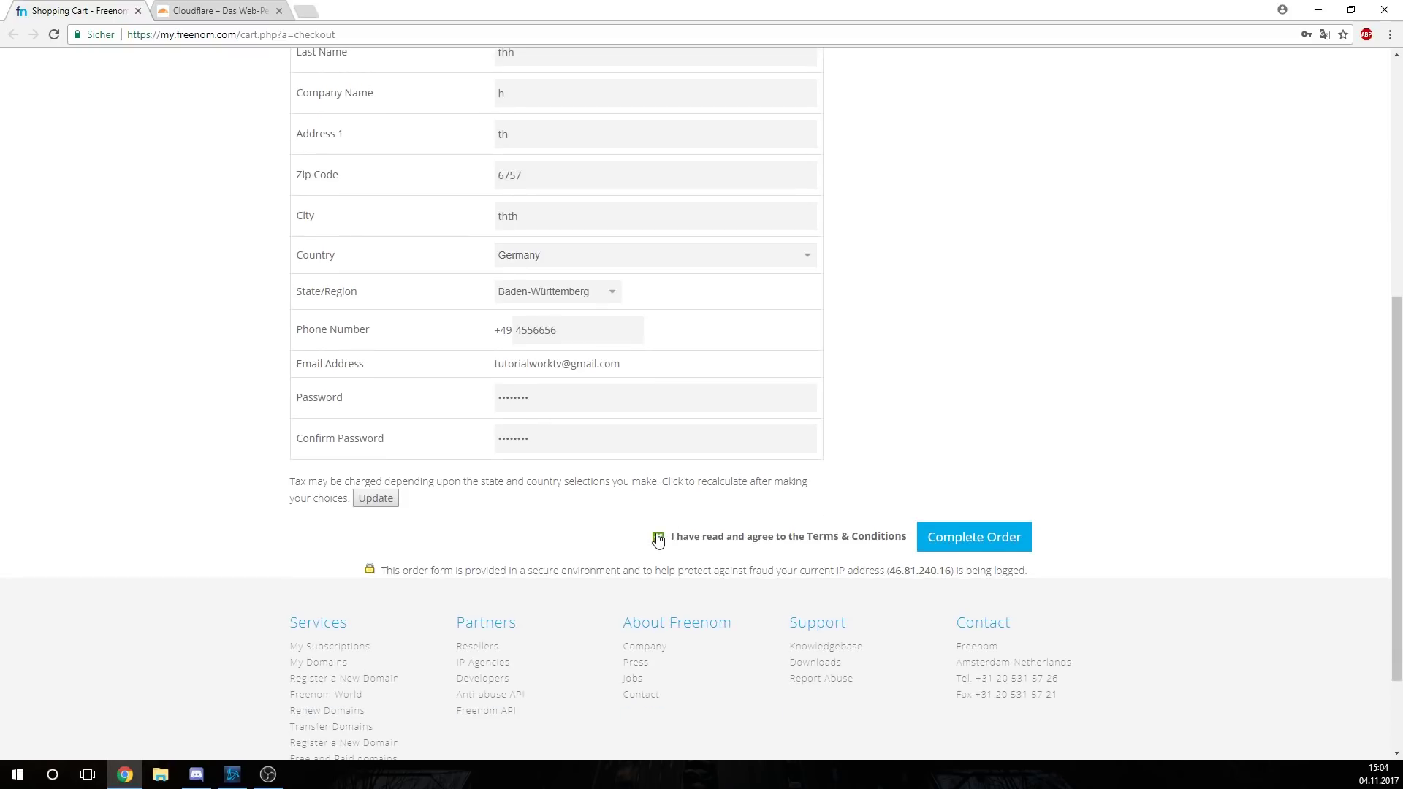
click(999, 549)
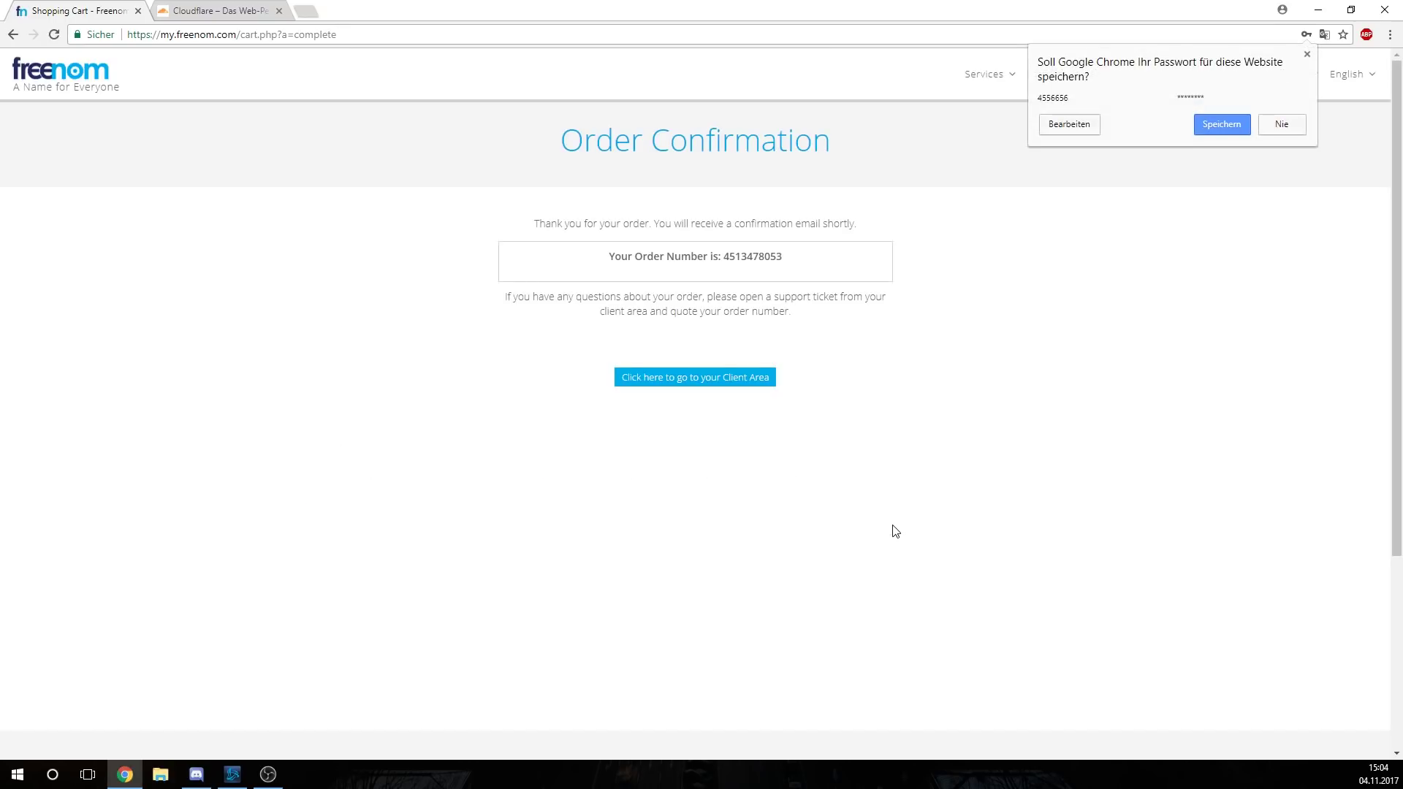
click(896, 531)
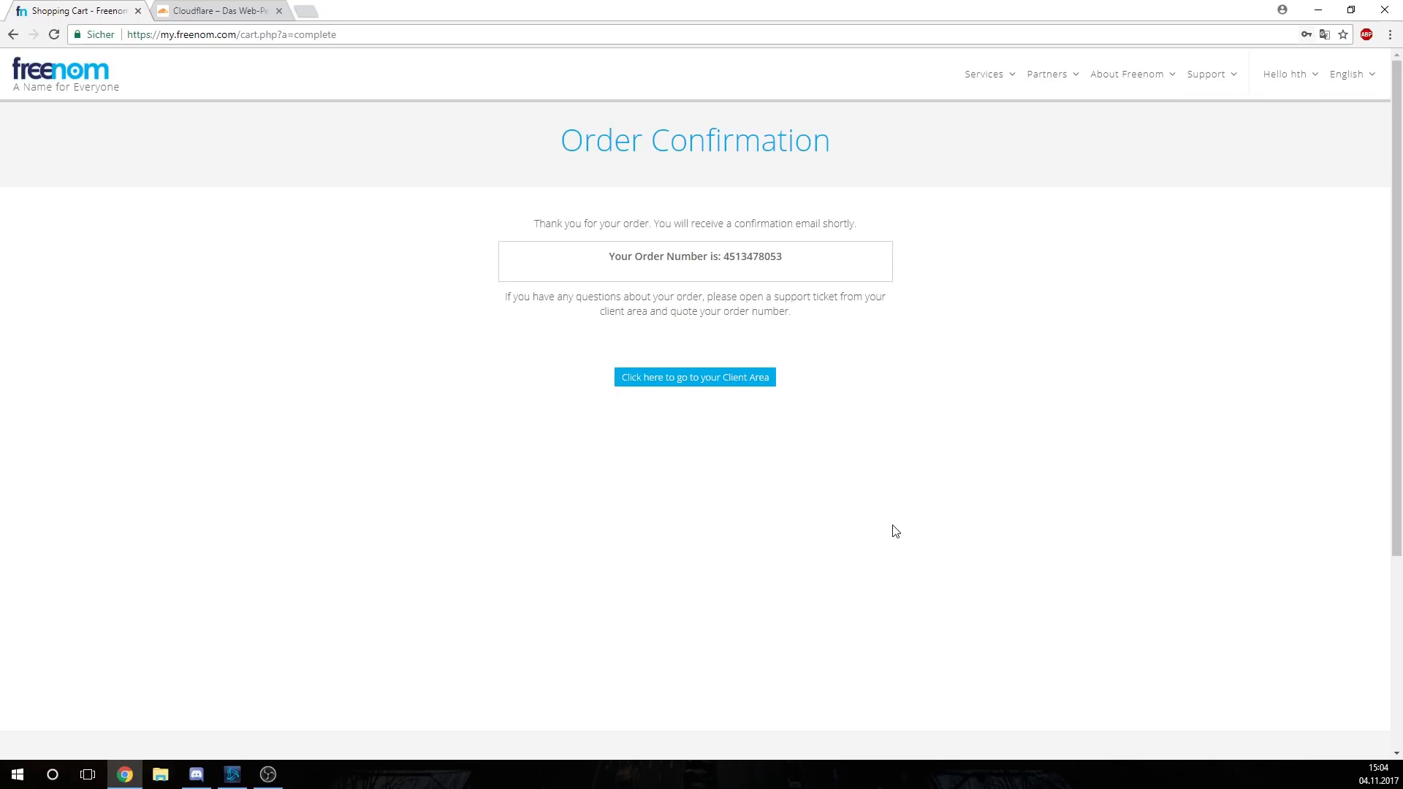
View tutorialwork.tk's nameservers in the Freenom client area, then switch to the Cloudflare tab
click(689, 378)
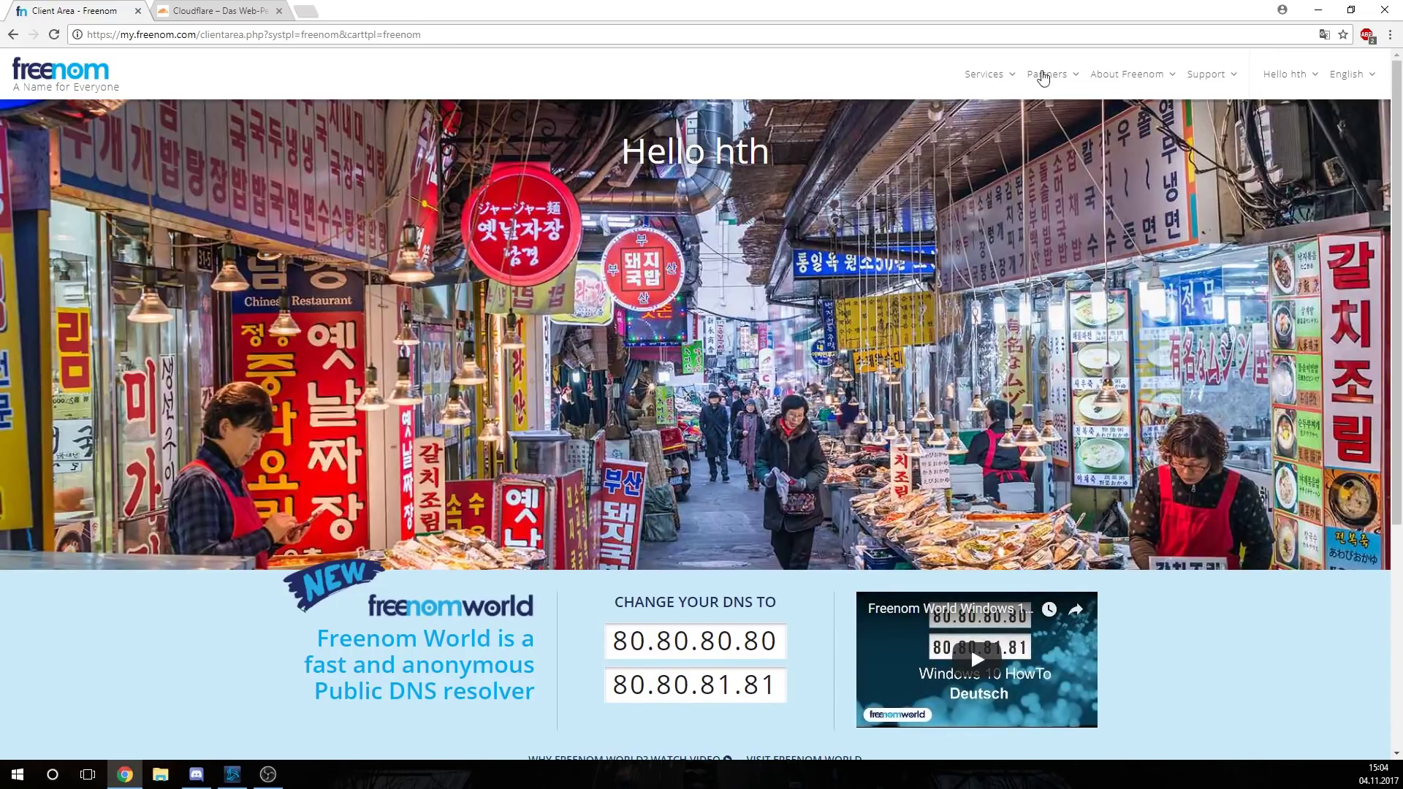
click(964, 77)
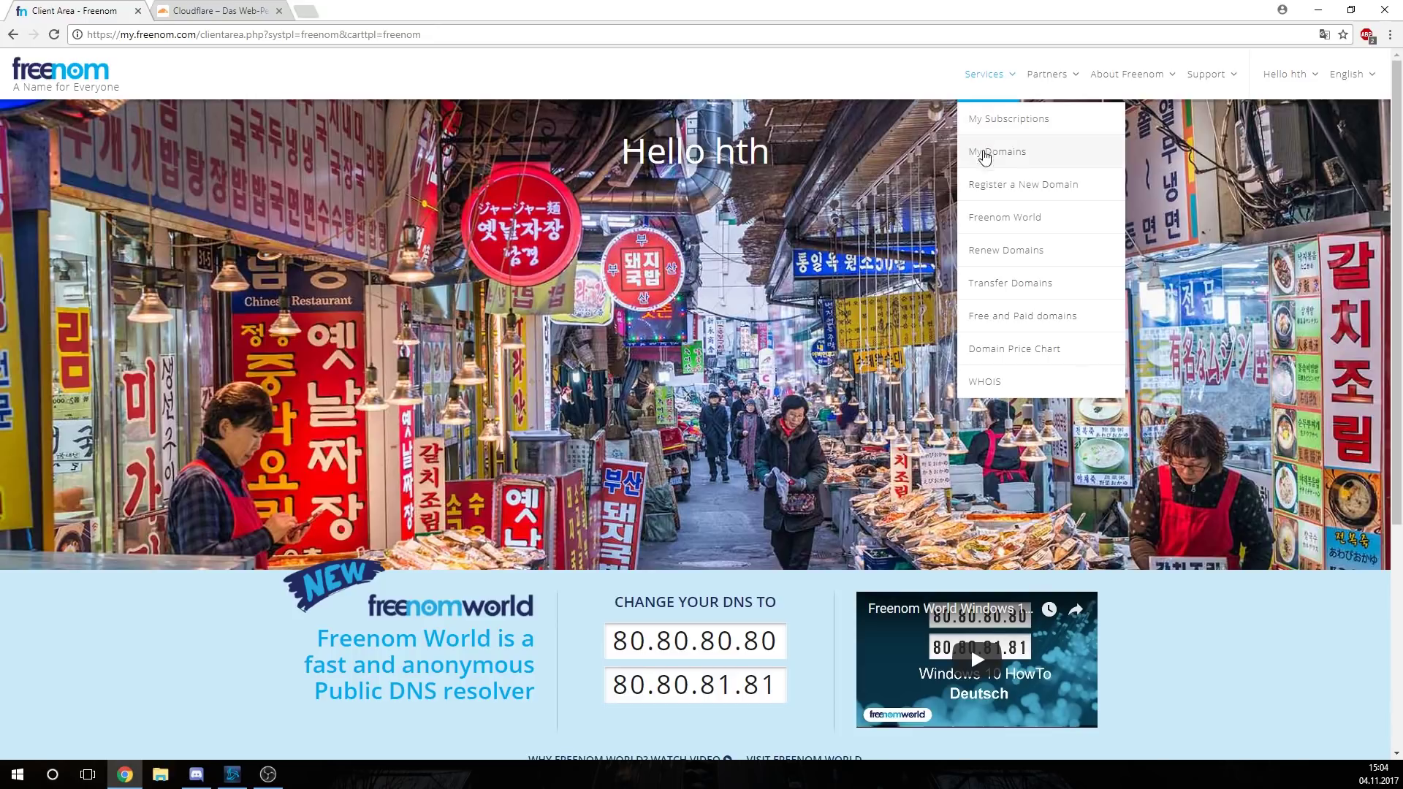
click(983, 157)
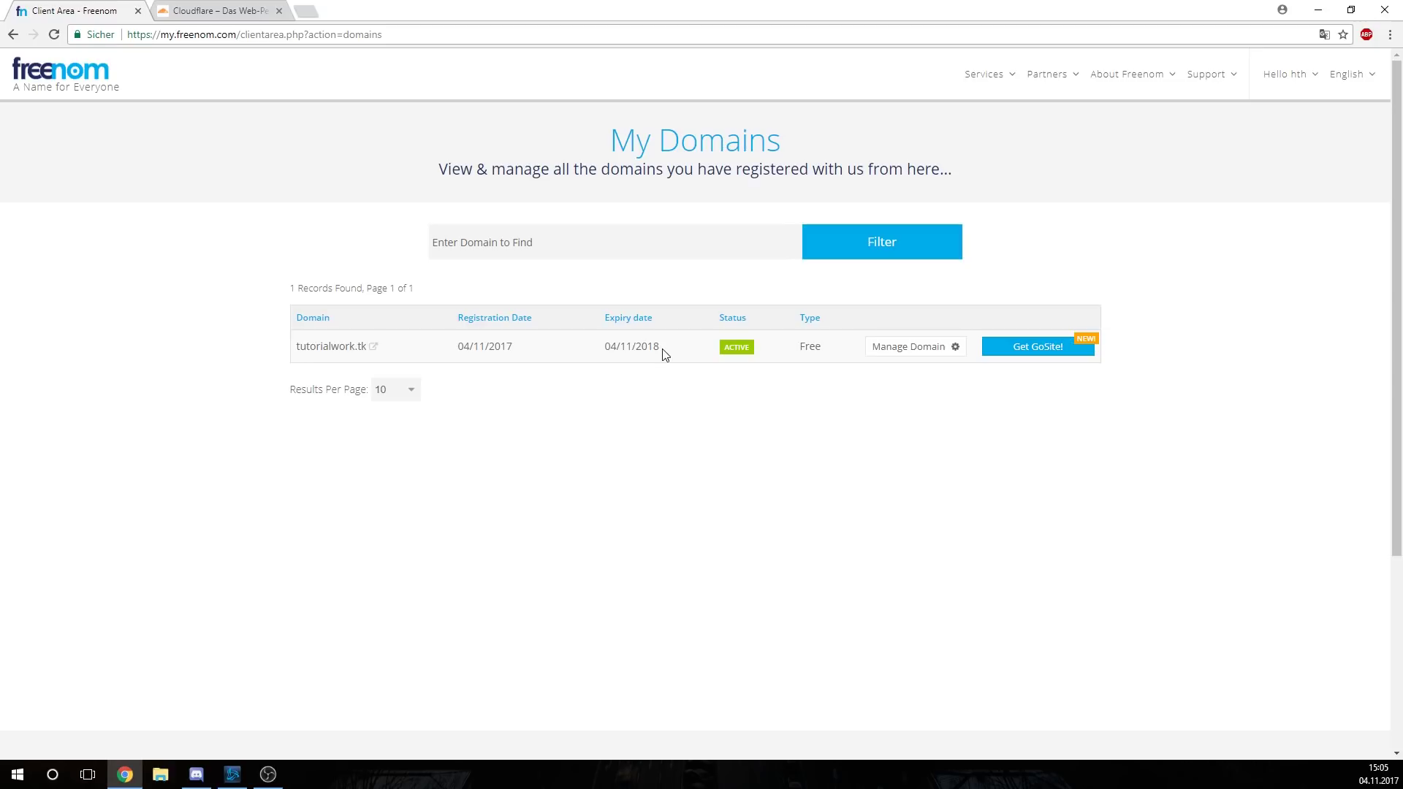
click(901, 358)
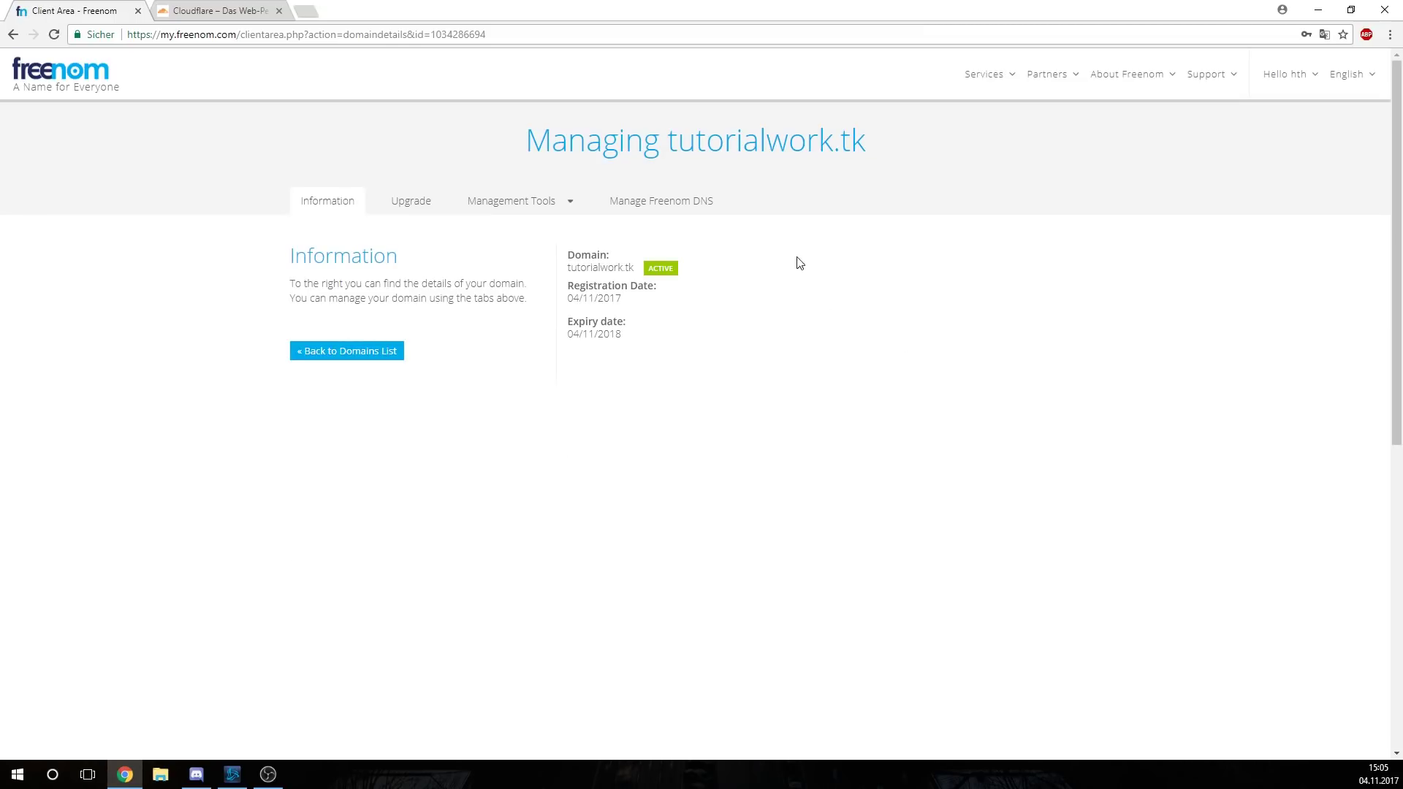
click(500, 199)
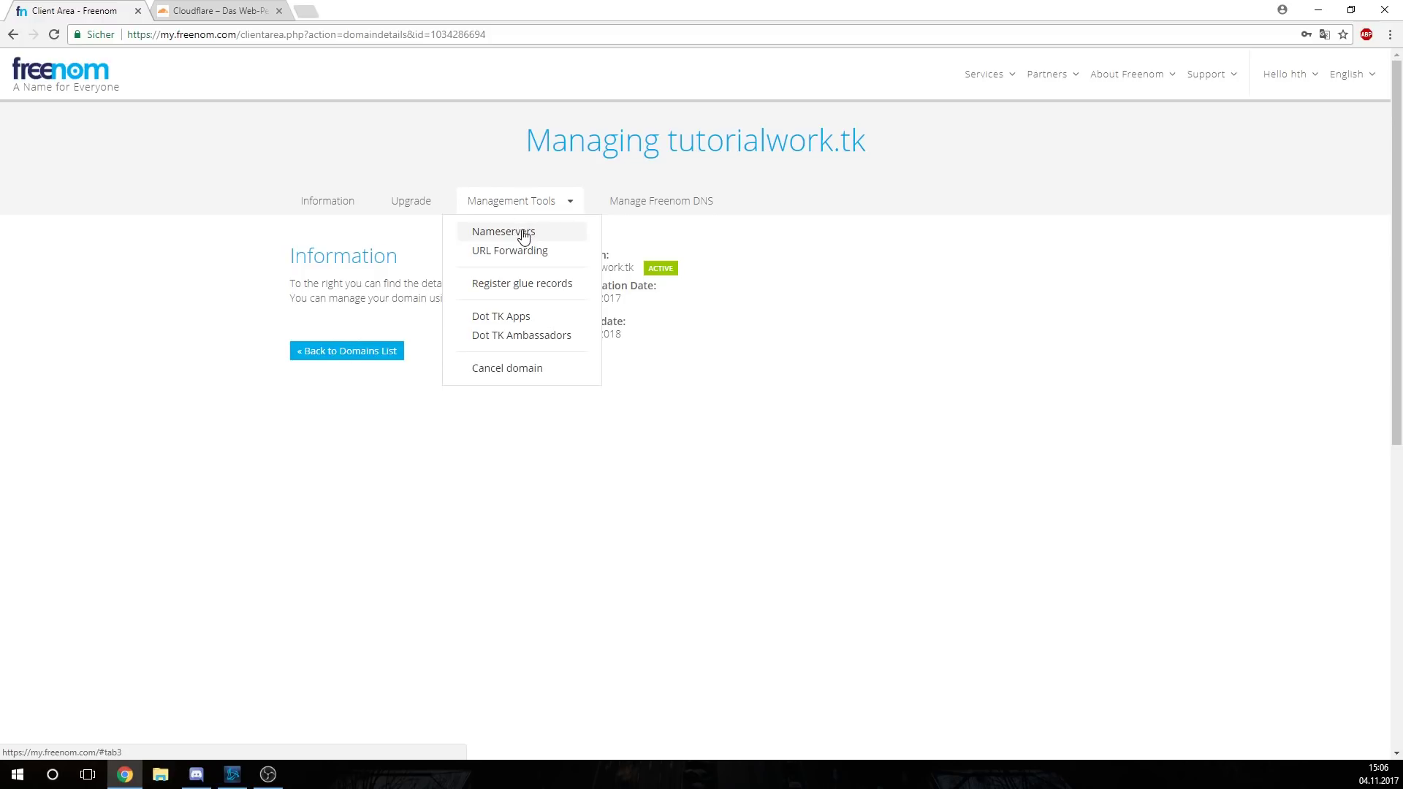
click(522, 233)
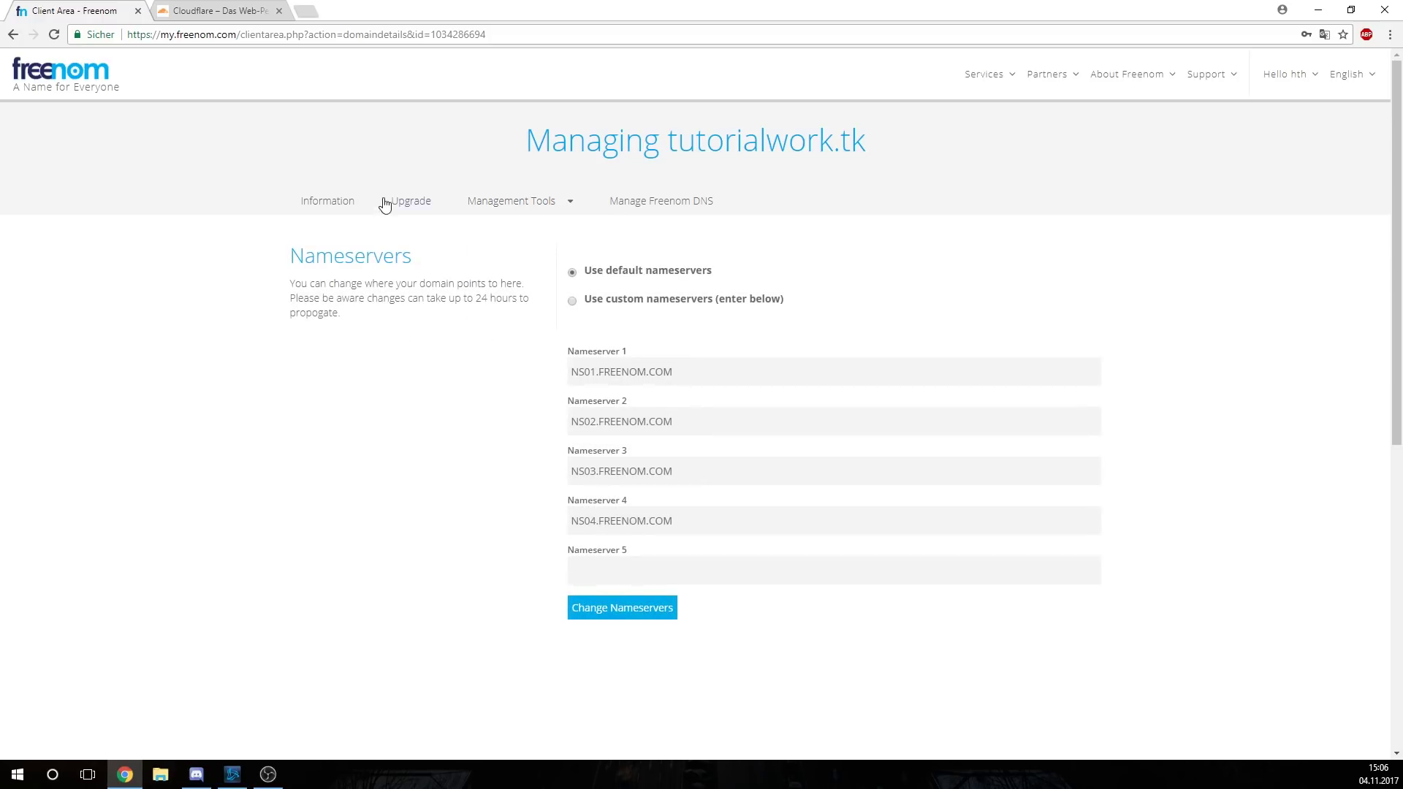
click(219, 10)
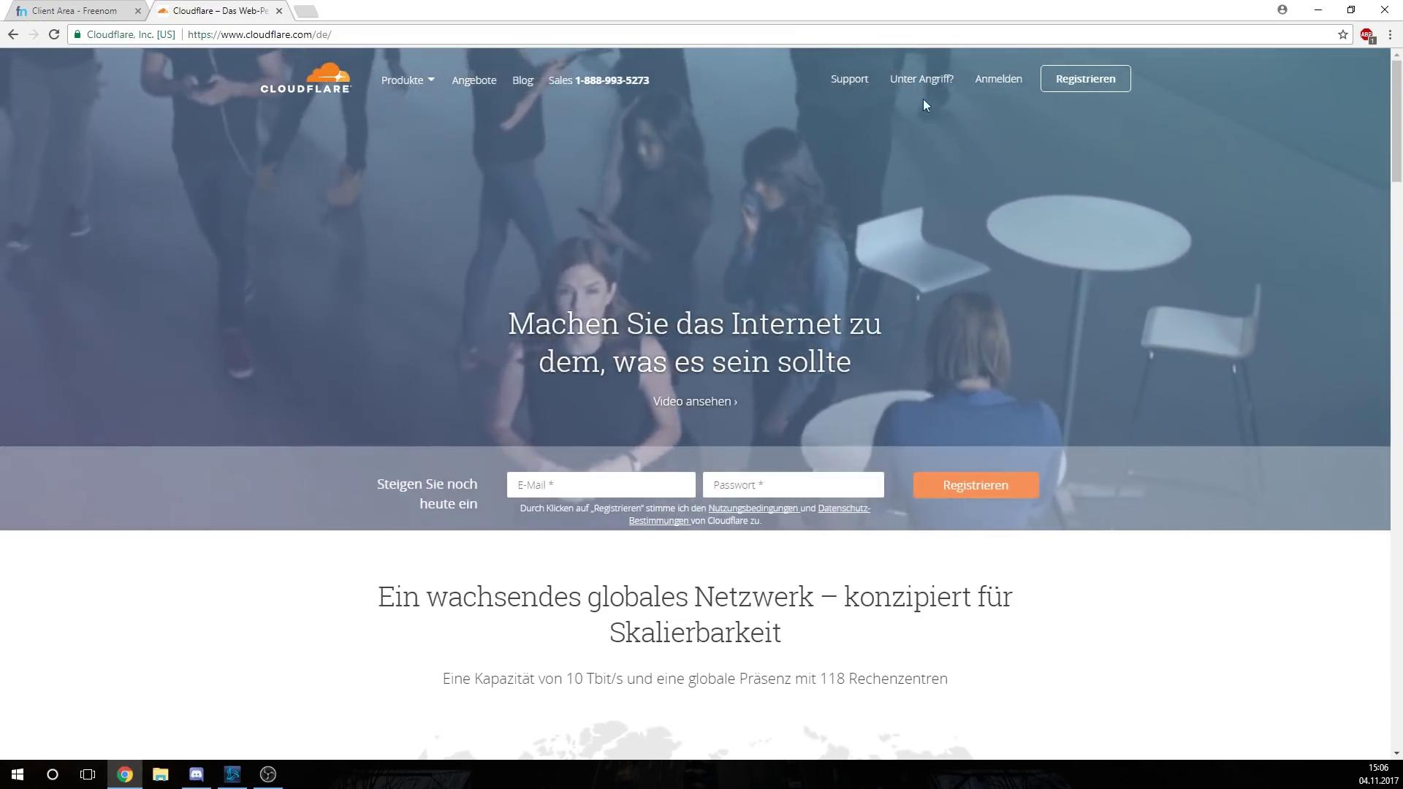
Log in to Cloudflare using the saved account e-mail and the account password
click(991, 79)
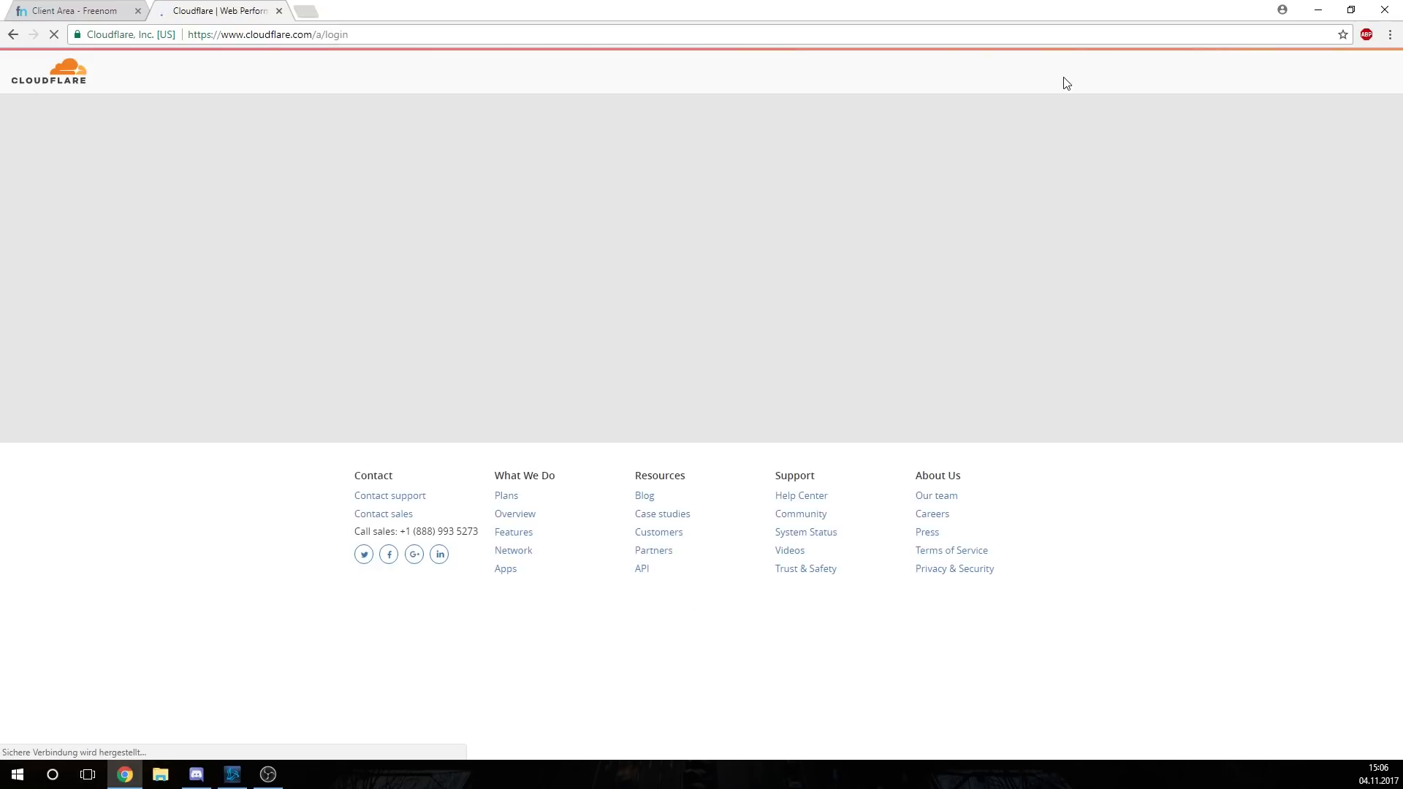
click(685, 208)
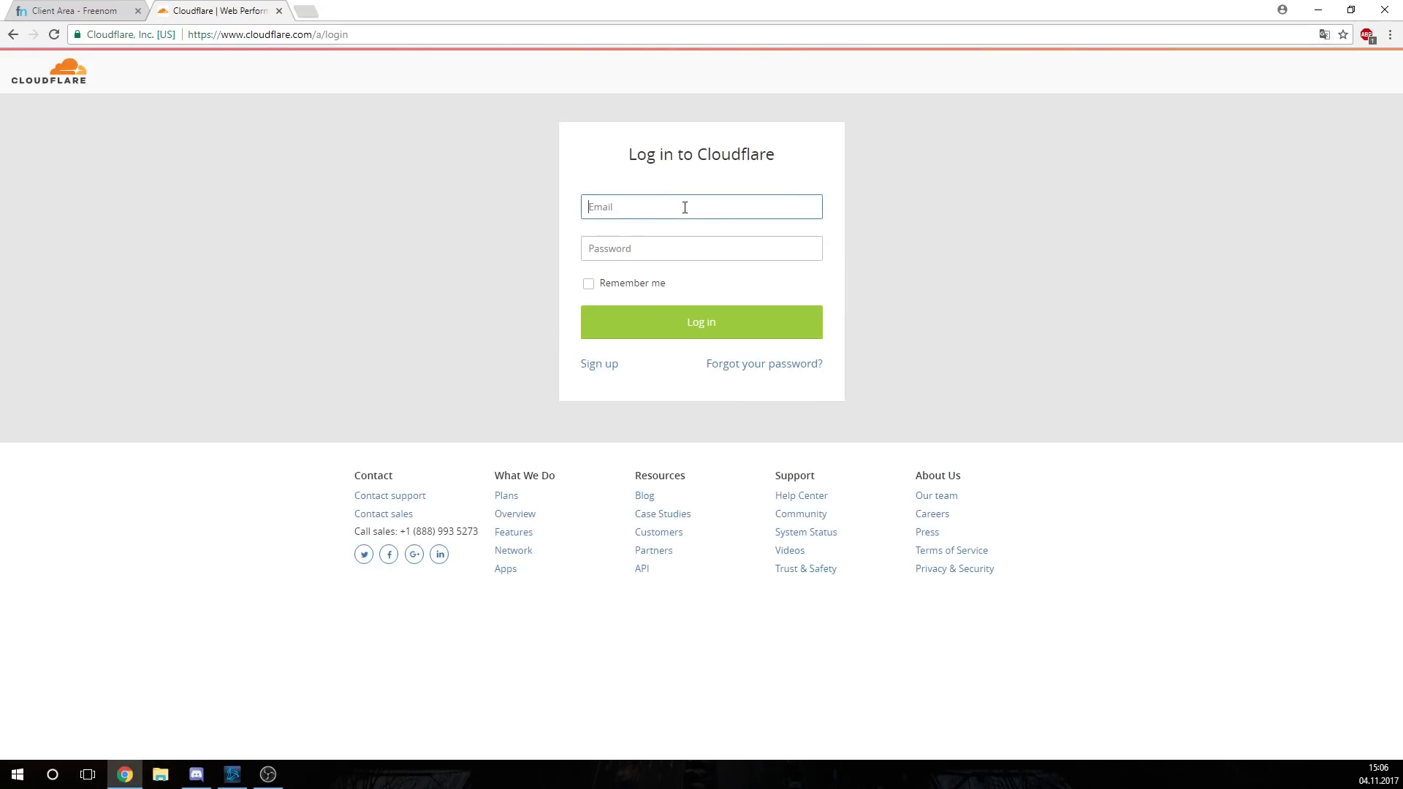
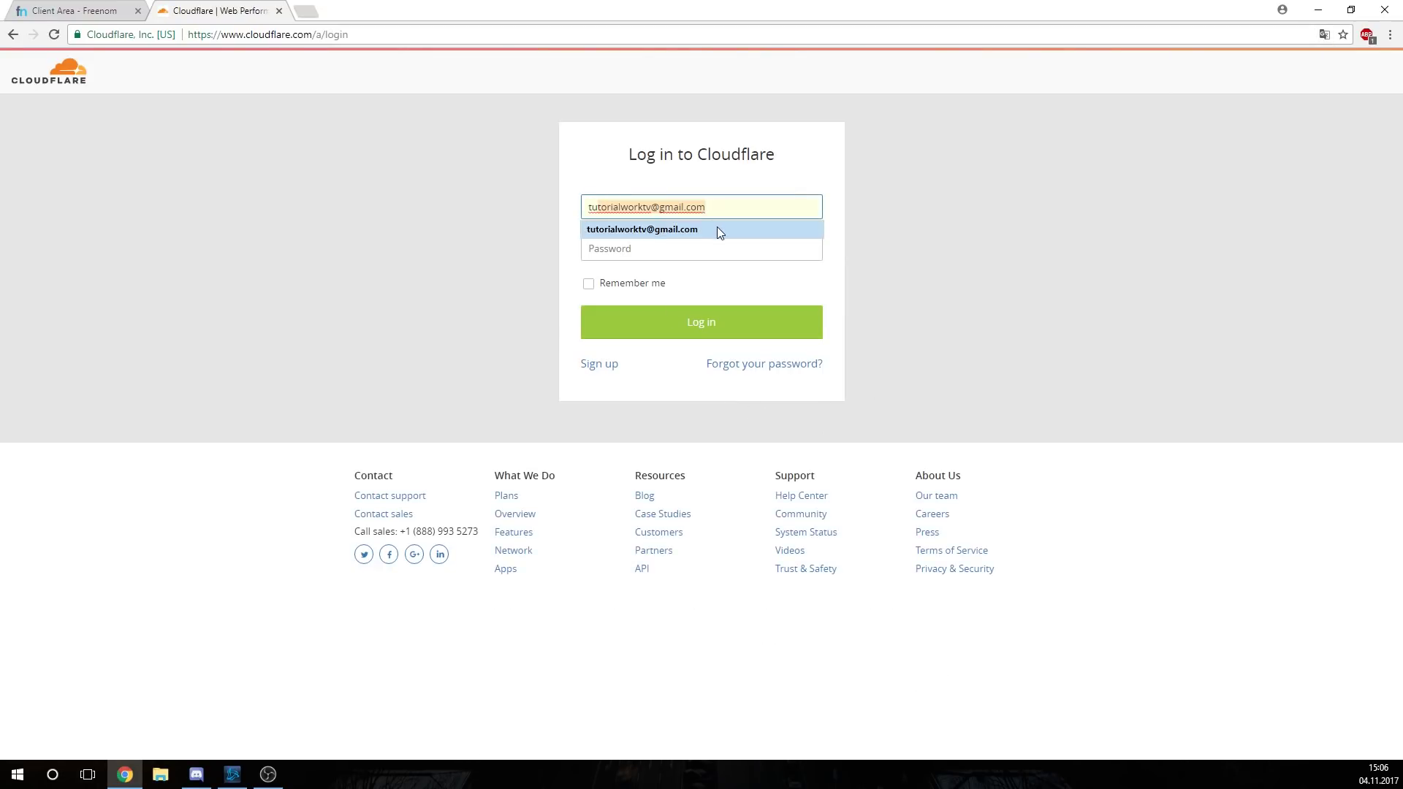
click(717, 228)
click(717, 246)
text(•••••••)
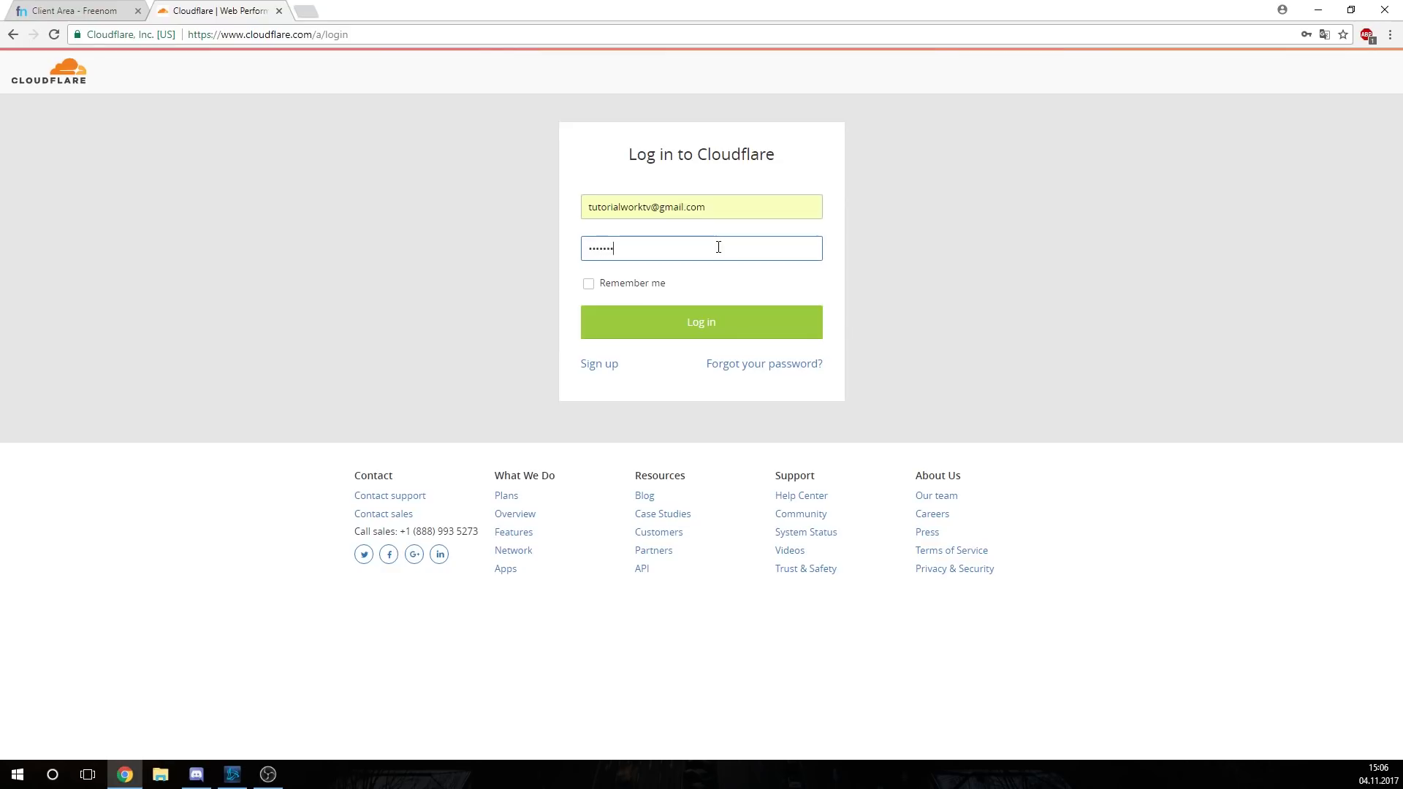
click(700, 307)
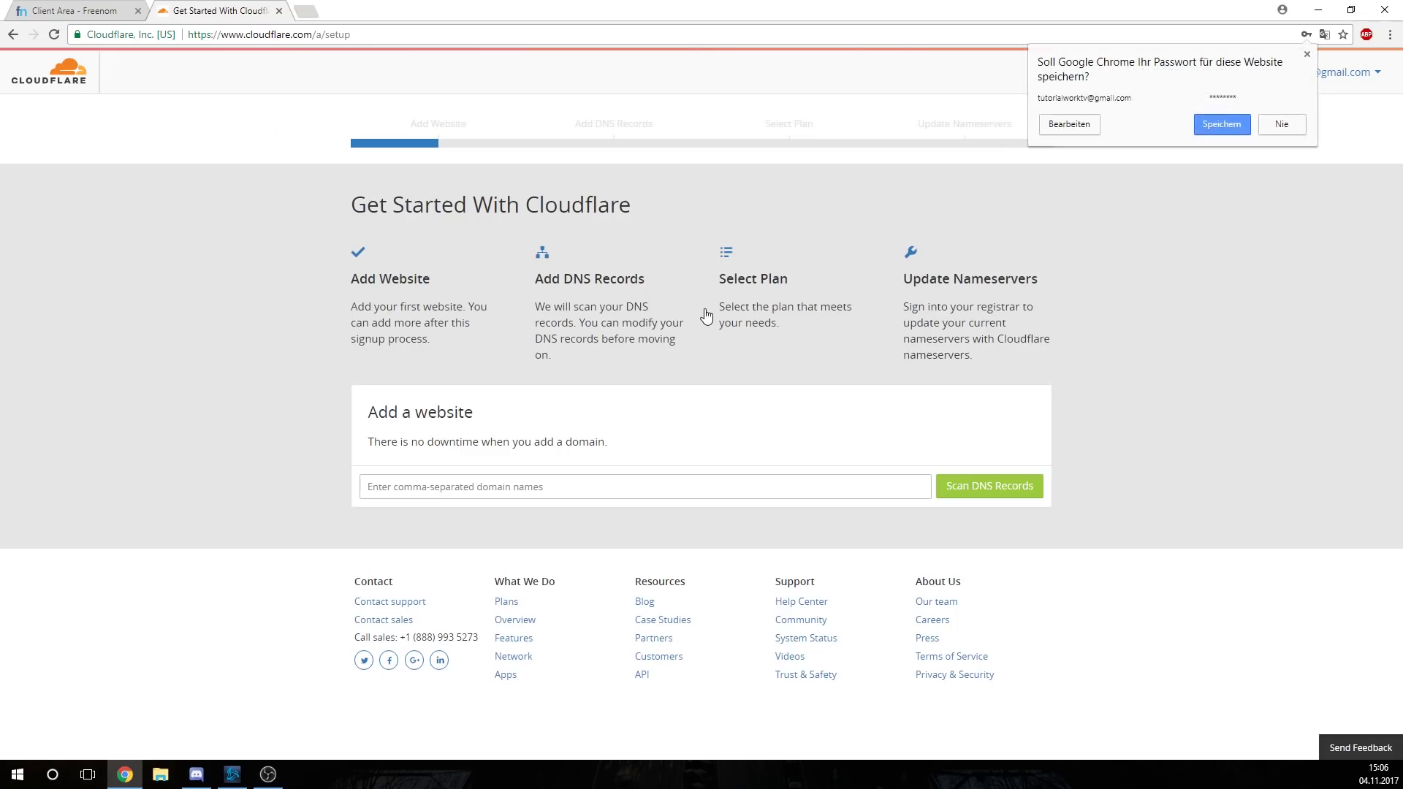
click(520, 485)
Add the site tutorialwork.tk, scan its DNS records and continue to the review
text(t)
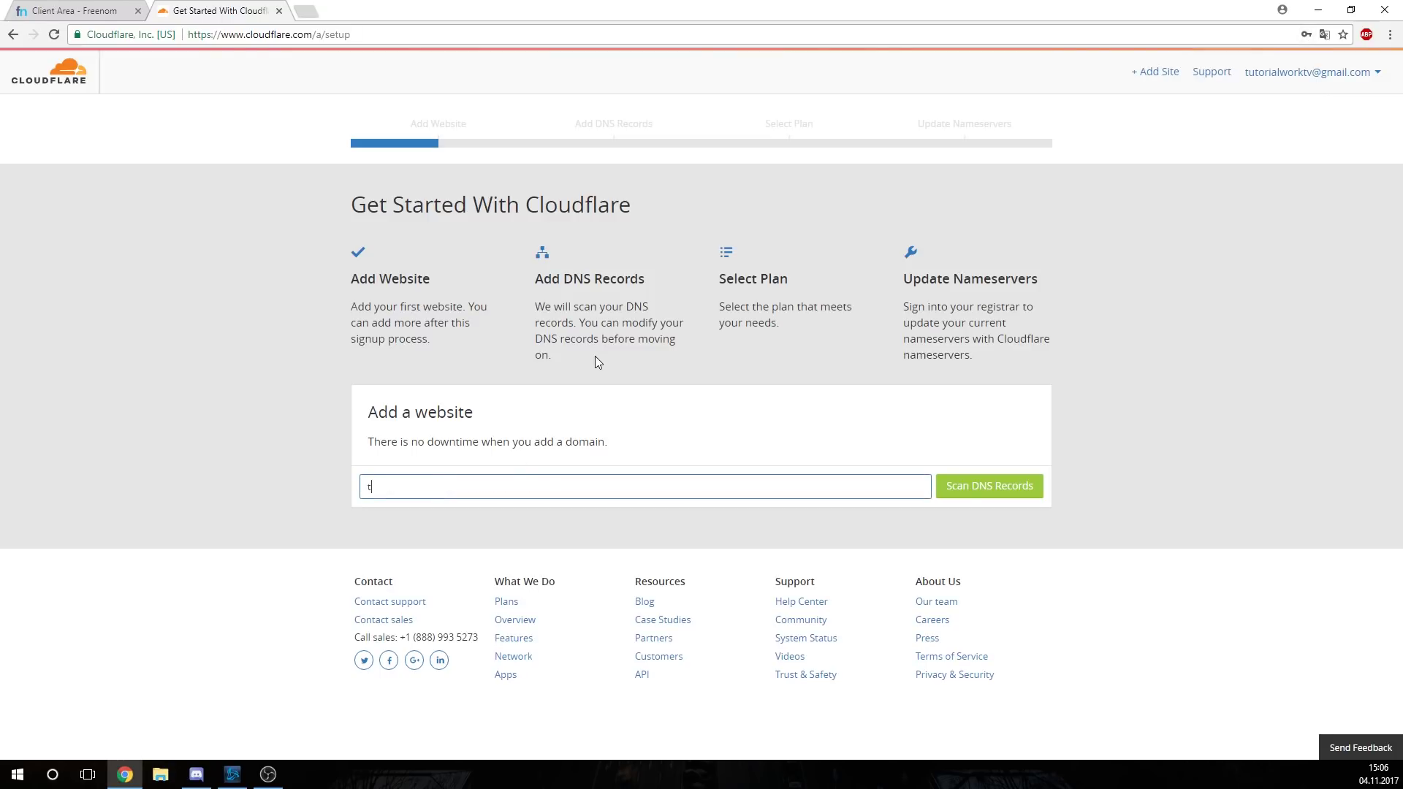
key(BackSpace)
key(BackSpace)
text(tutorialwork.t)
click(1016, 499)
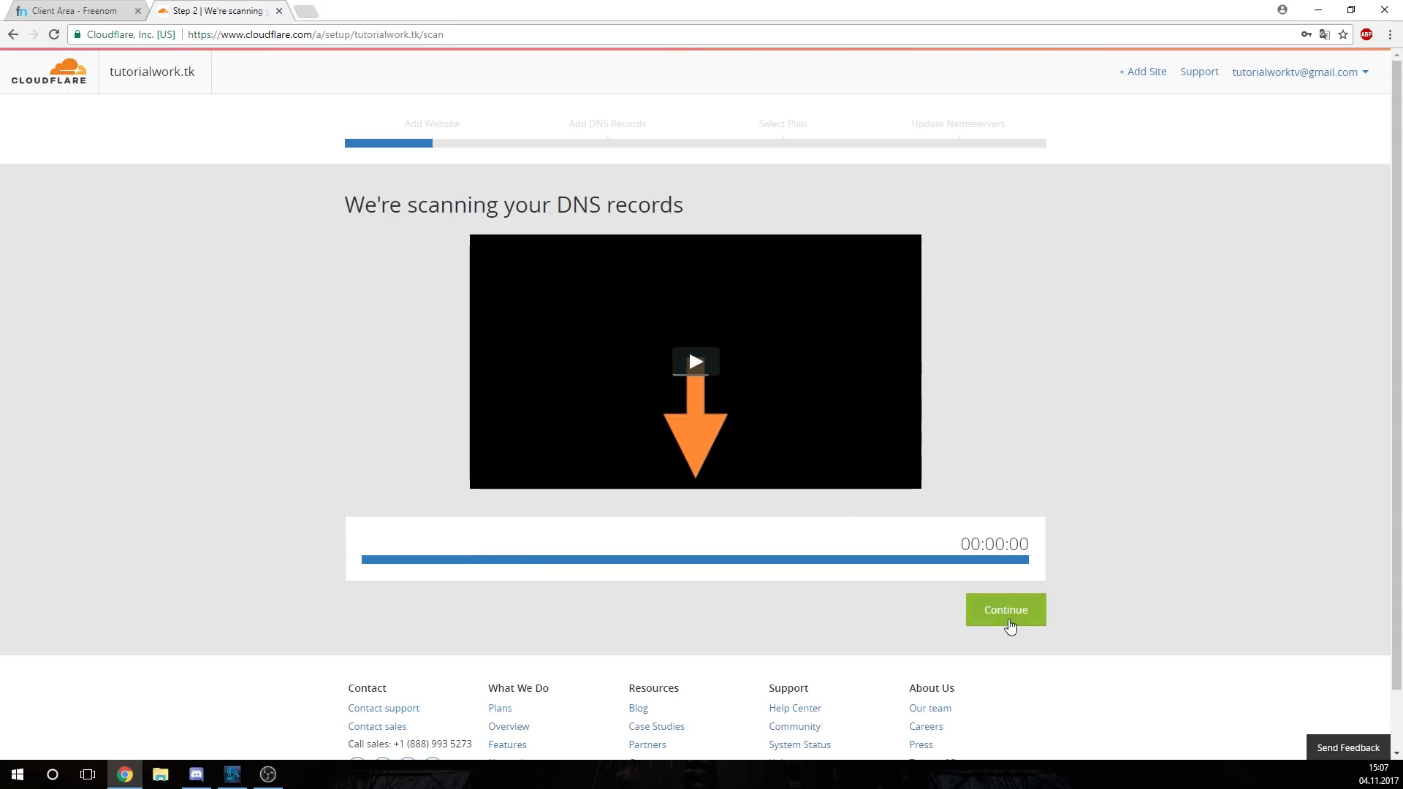
click(1008, 617)
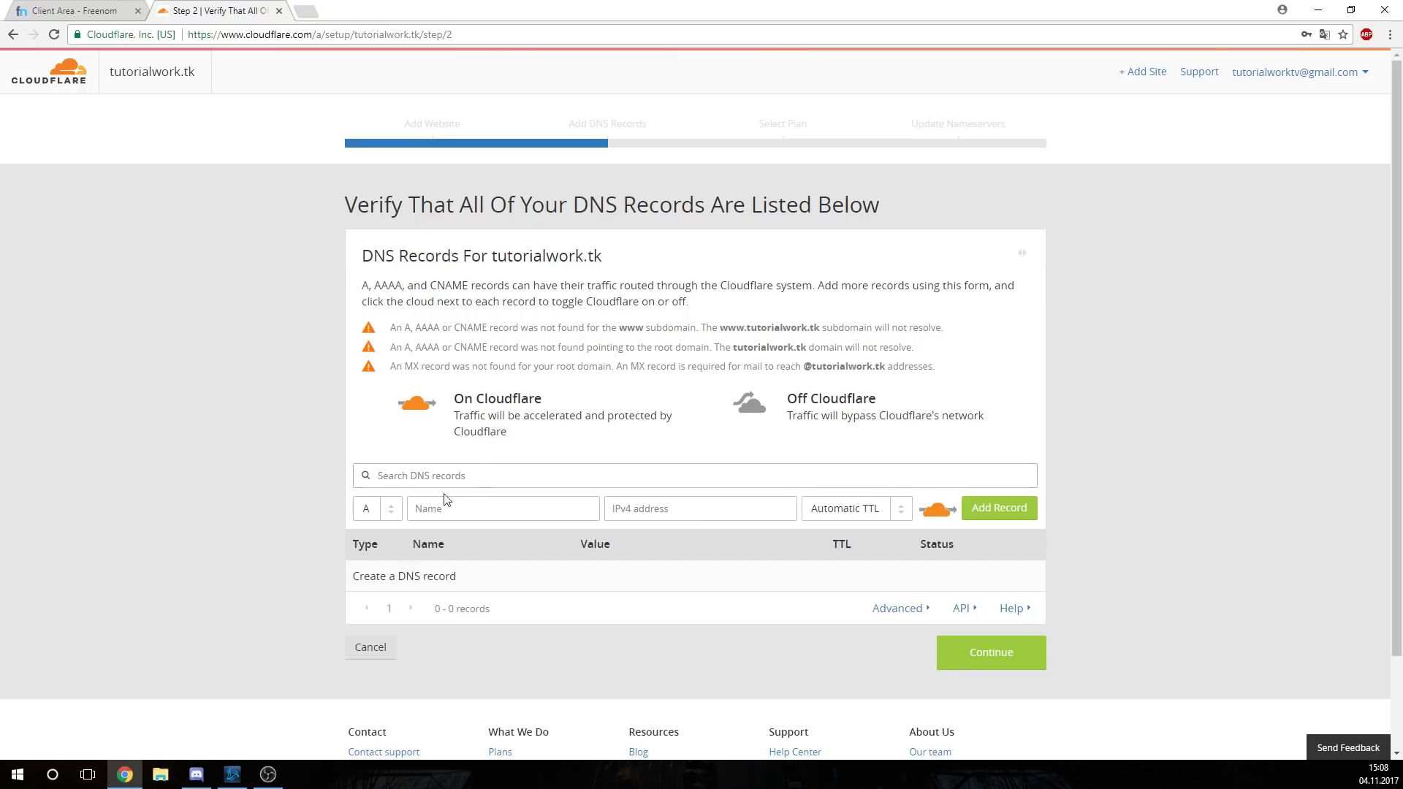
Add a test CNAME record 'hallo' pointing to google.de
click(435, 509)
text(hallo)
click(665, 512)
click(371, 514)
click(380, 570)
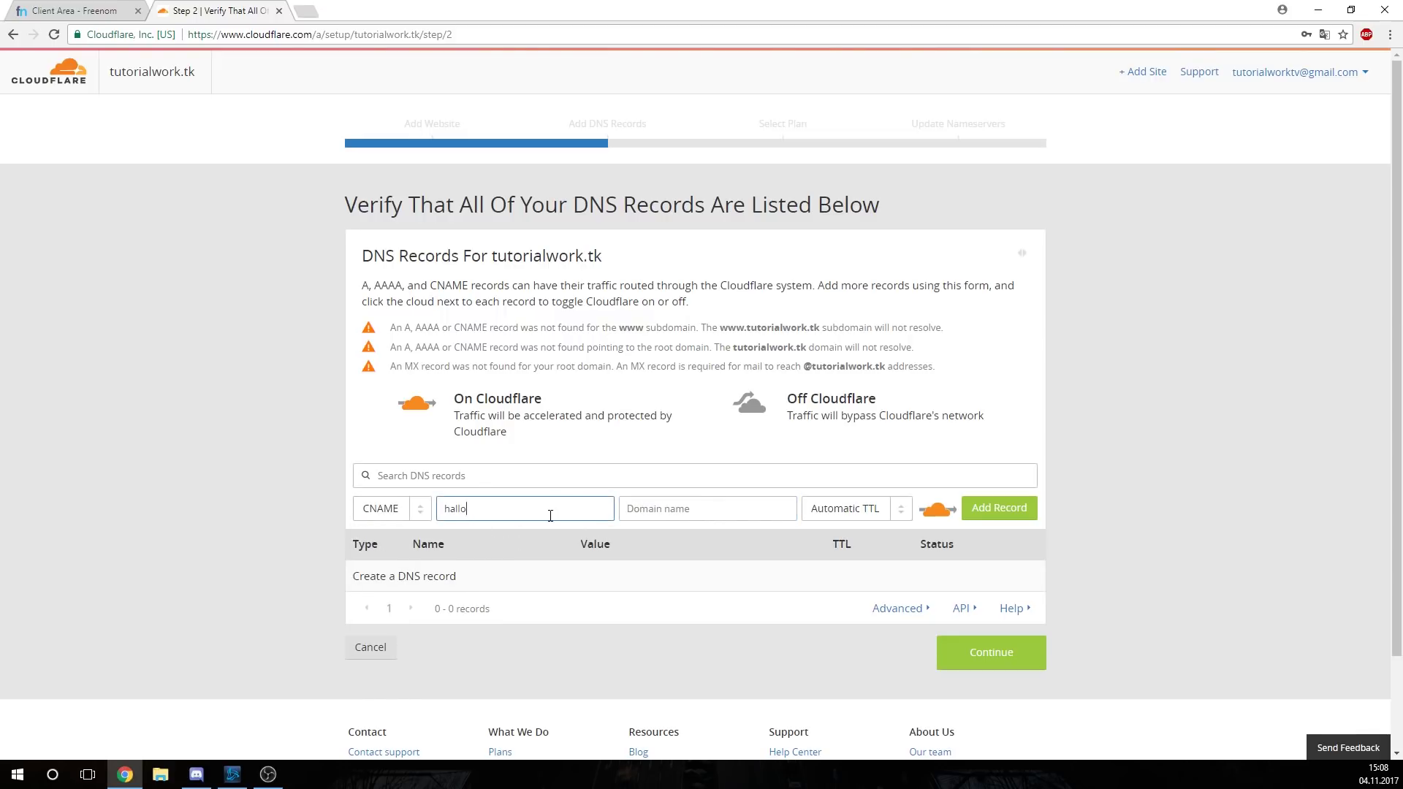
click(672, 511)
text(google.de)
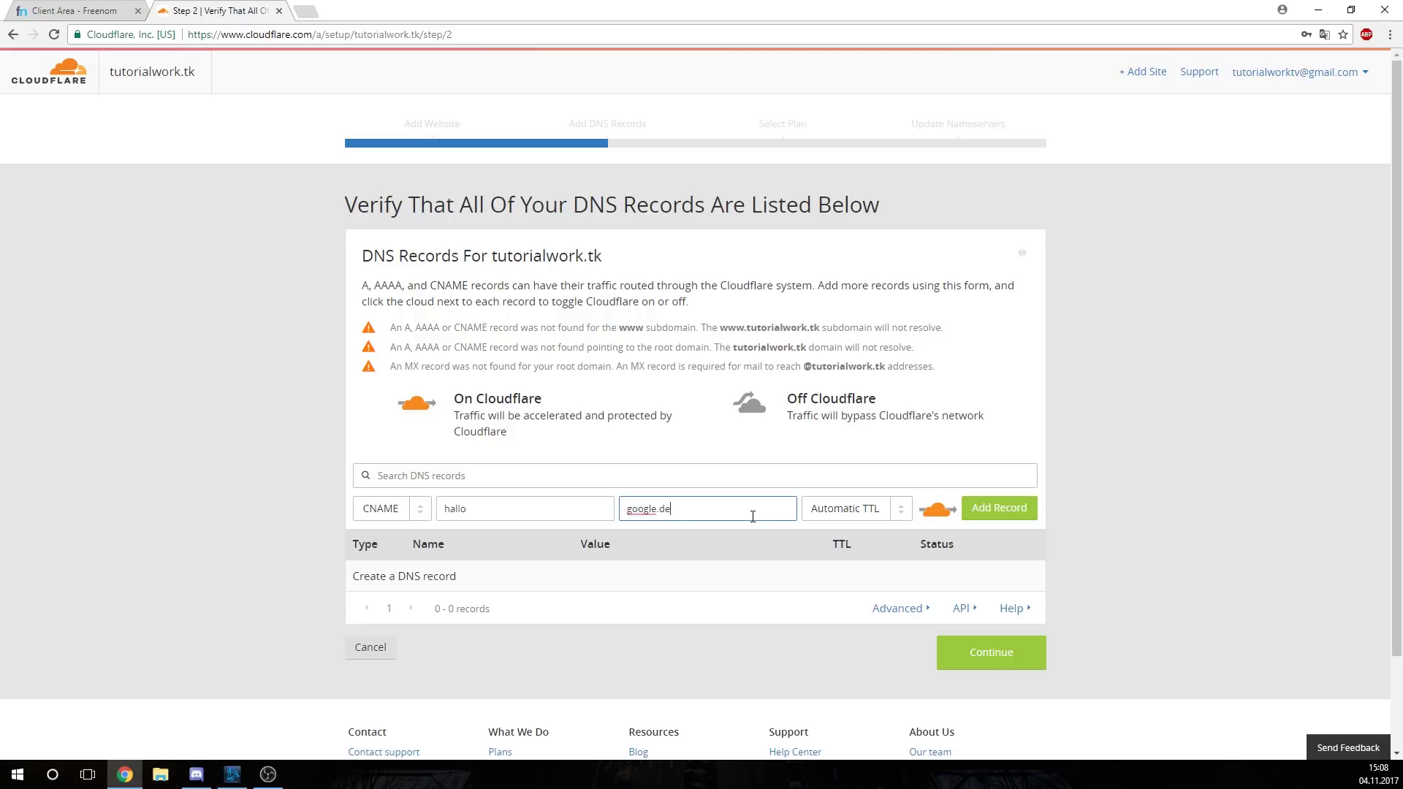
click(996, 510)
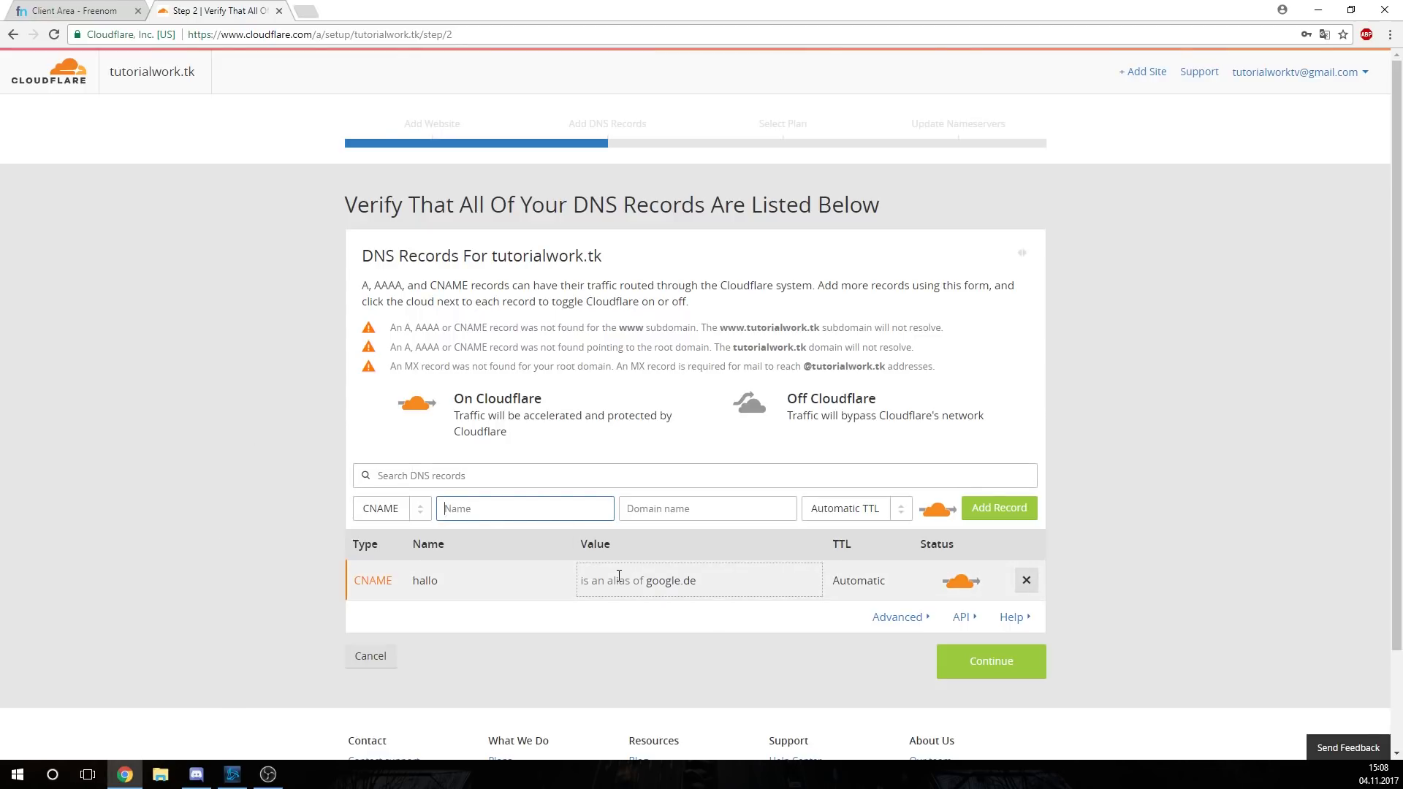
Delete the test CNAME and start a new root record named '@'
click(1025, 581)
click(762, 449)
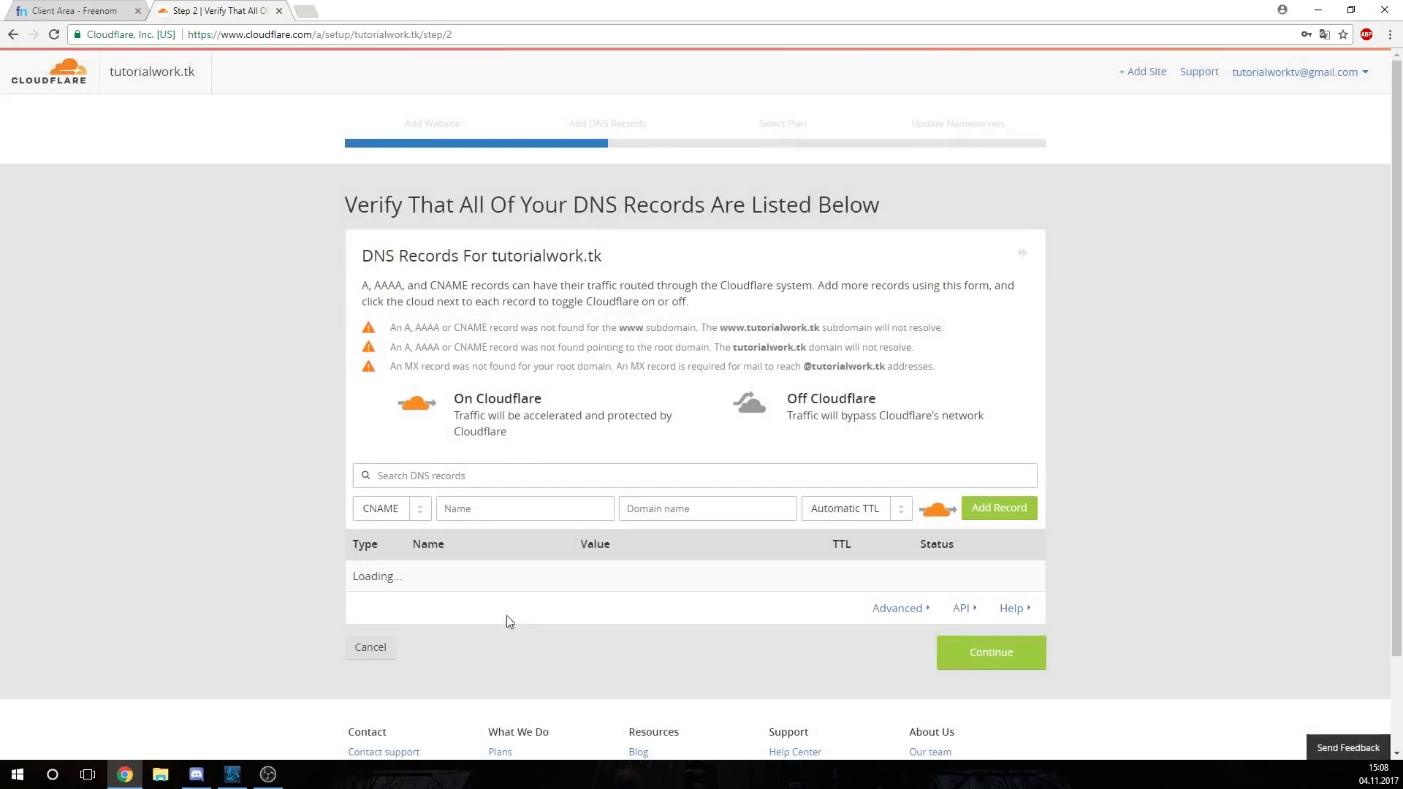
click(517, 499)
text(@)
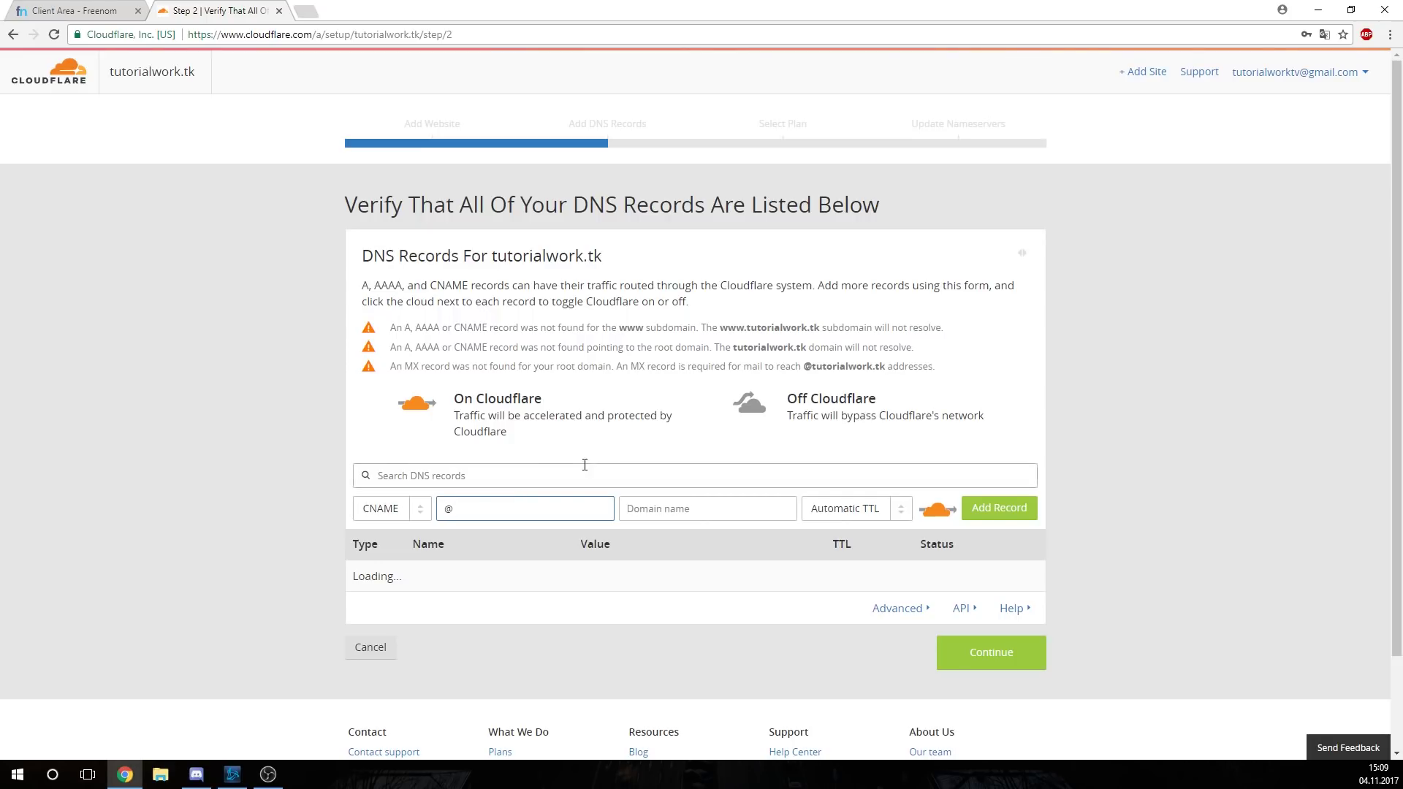
click(399, 511)
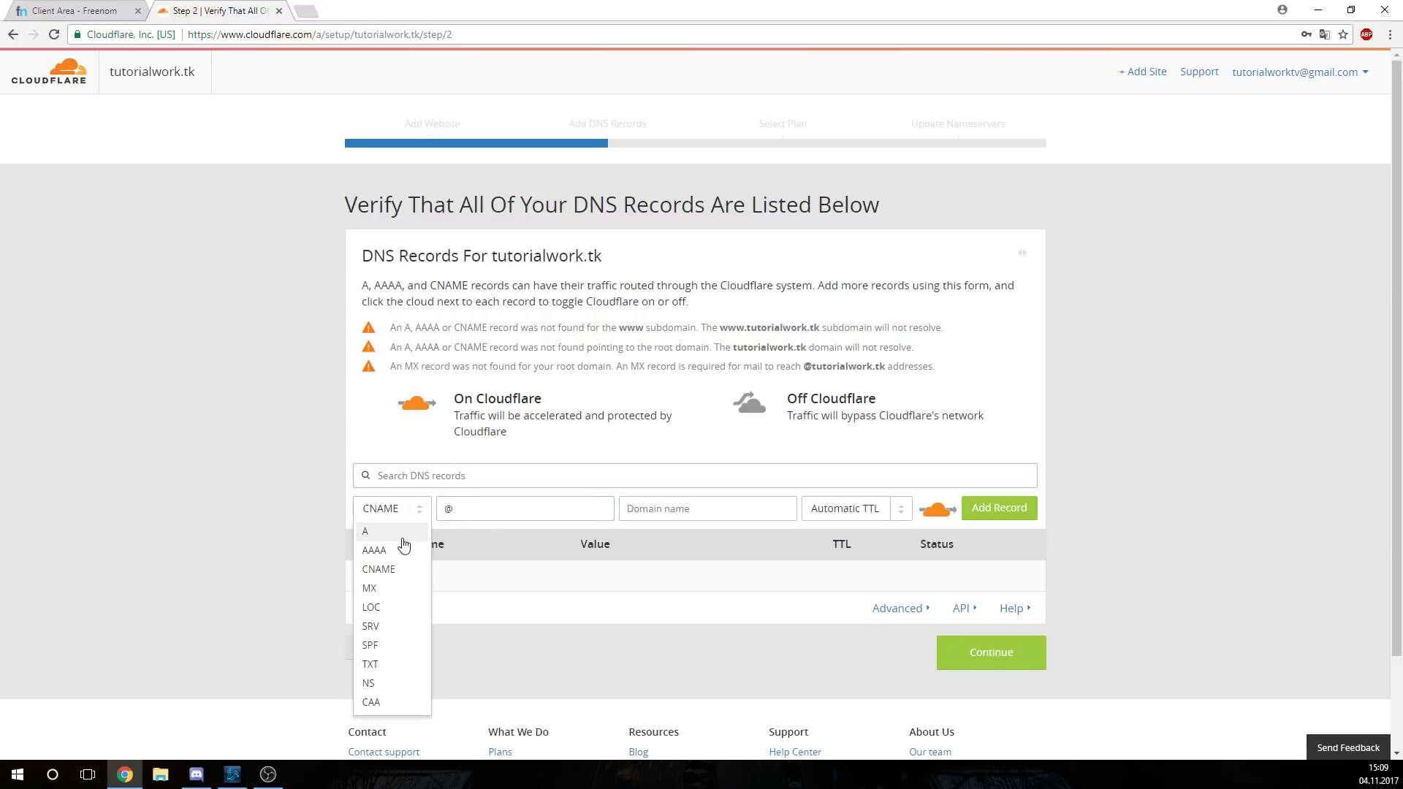
click(400, 541)
click(680, 515)
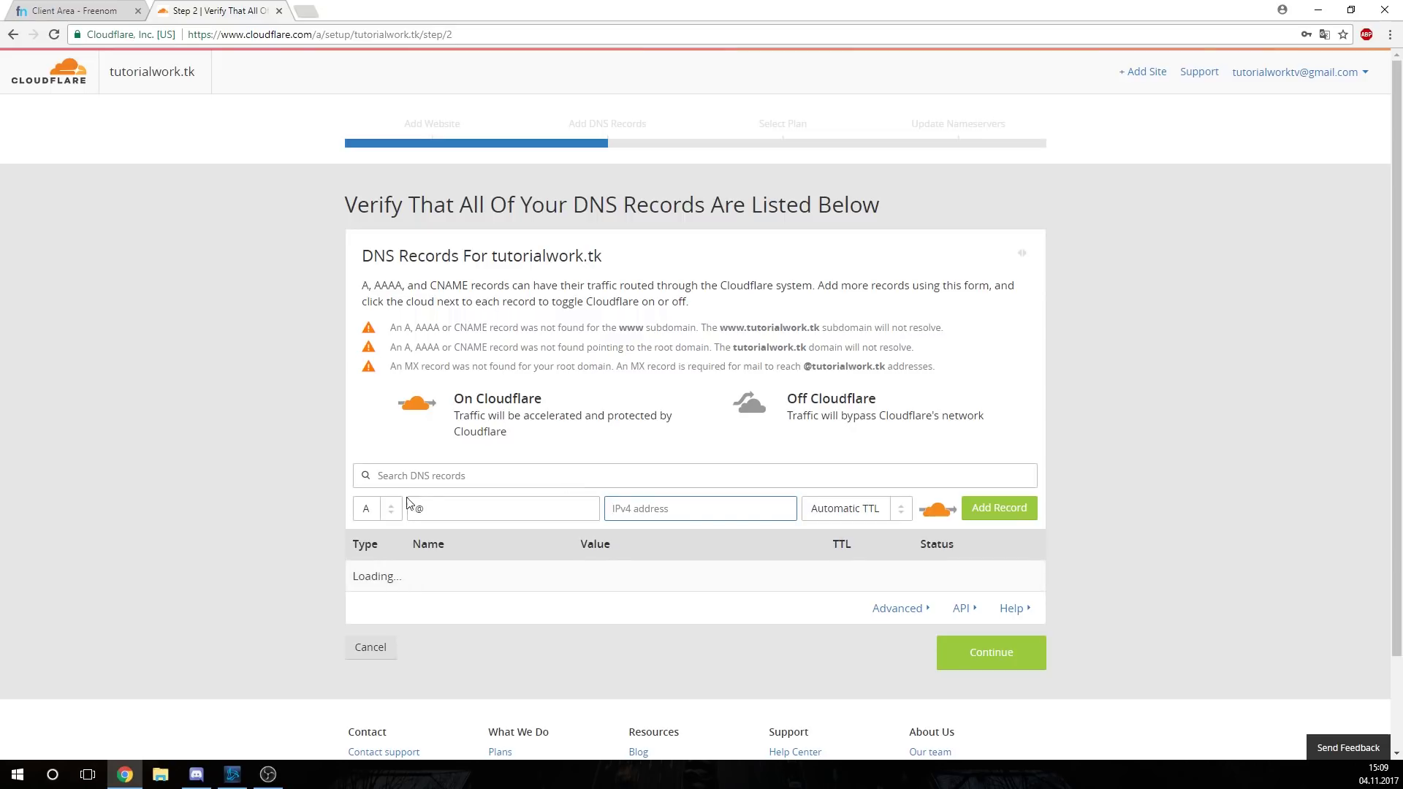
click(390, 510)
click(386, 575)
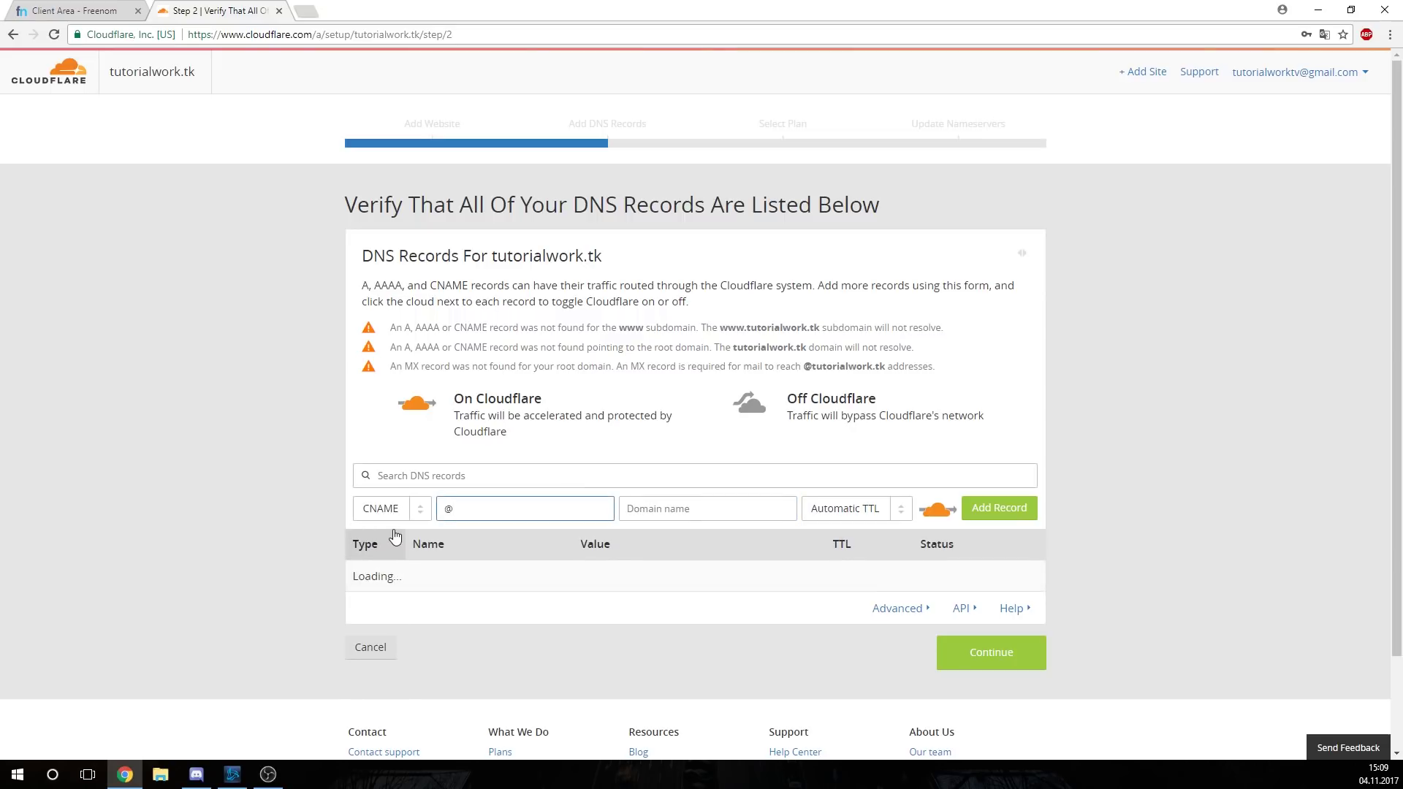
click(669, 513)
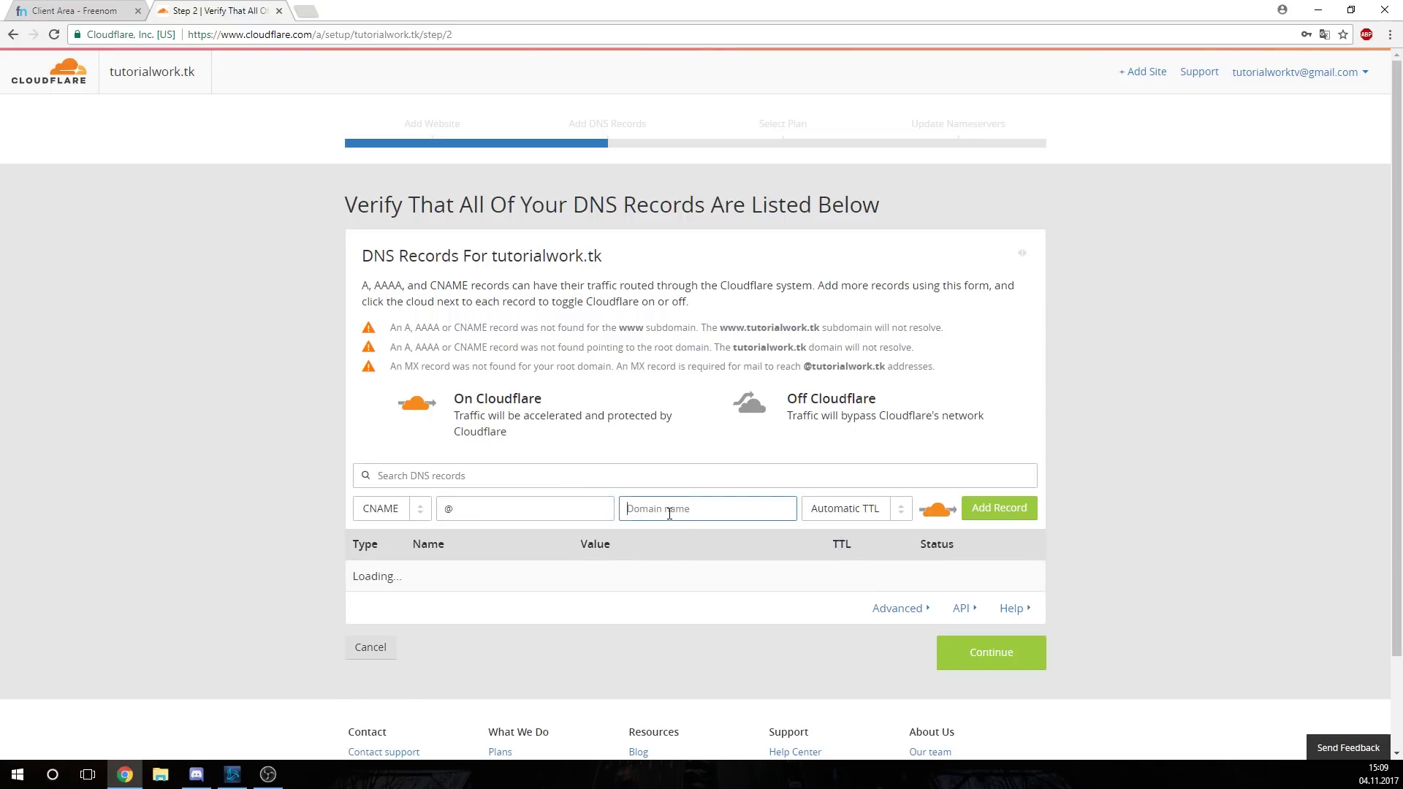
click(550, 499)
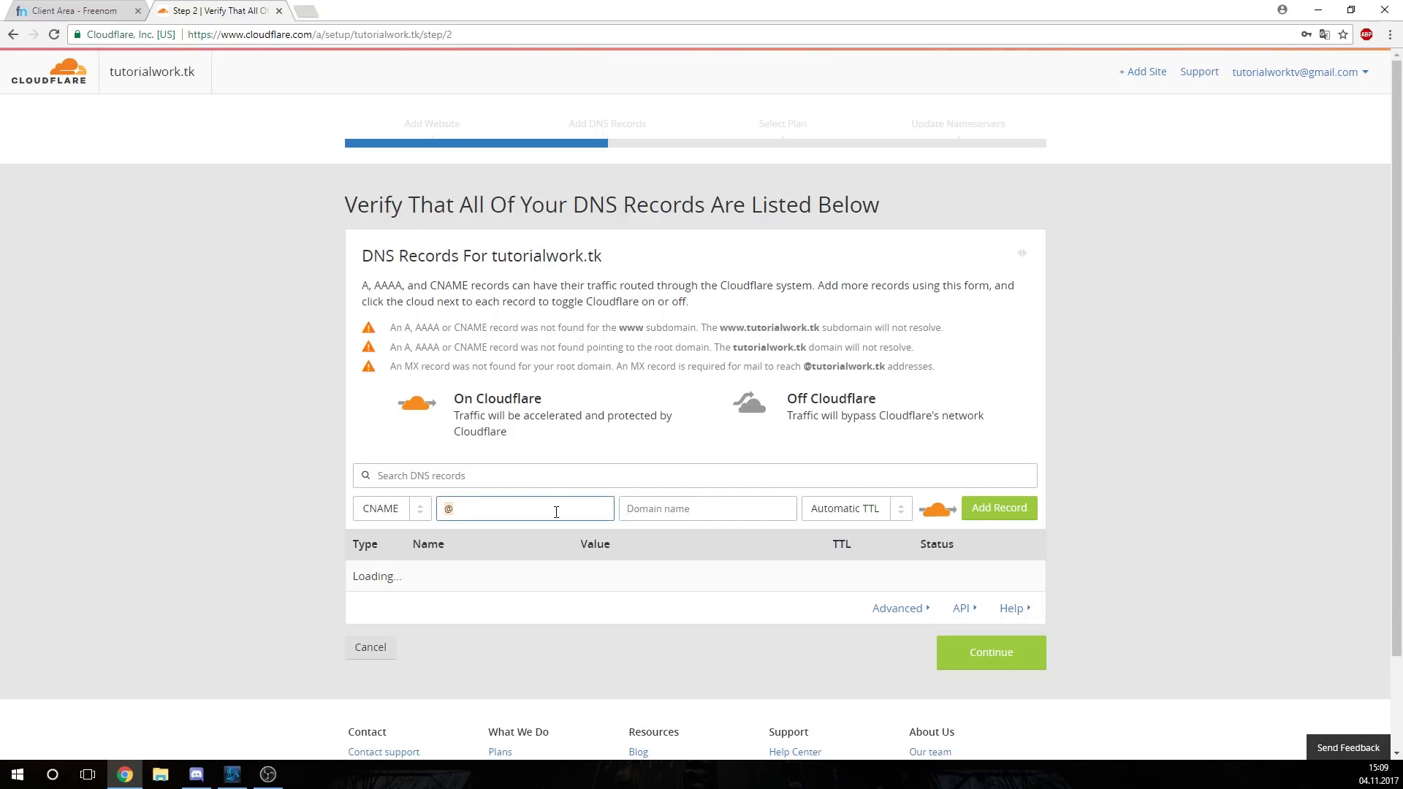
text(play)
key(BackSpace)
key(BackSpace)
key(BackSpace)
key(BackSpace)
text(@)
click(714, 508)
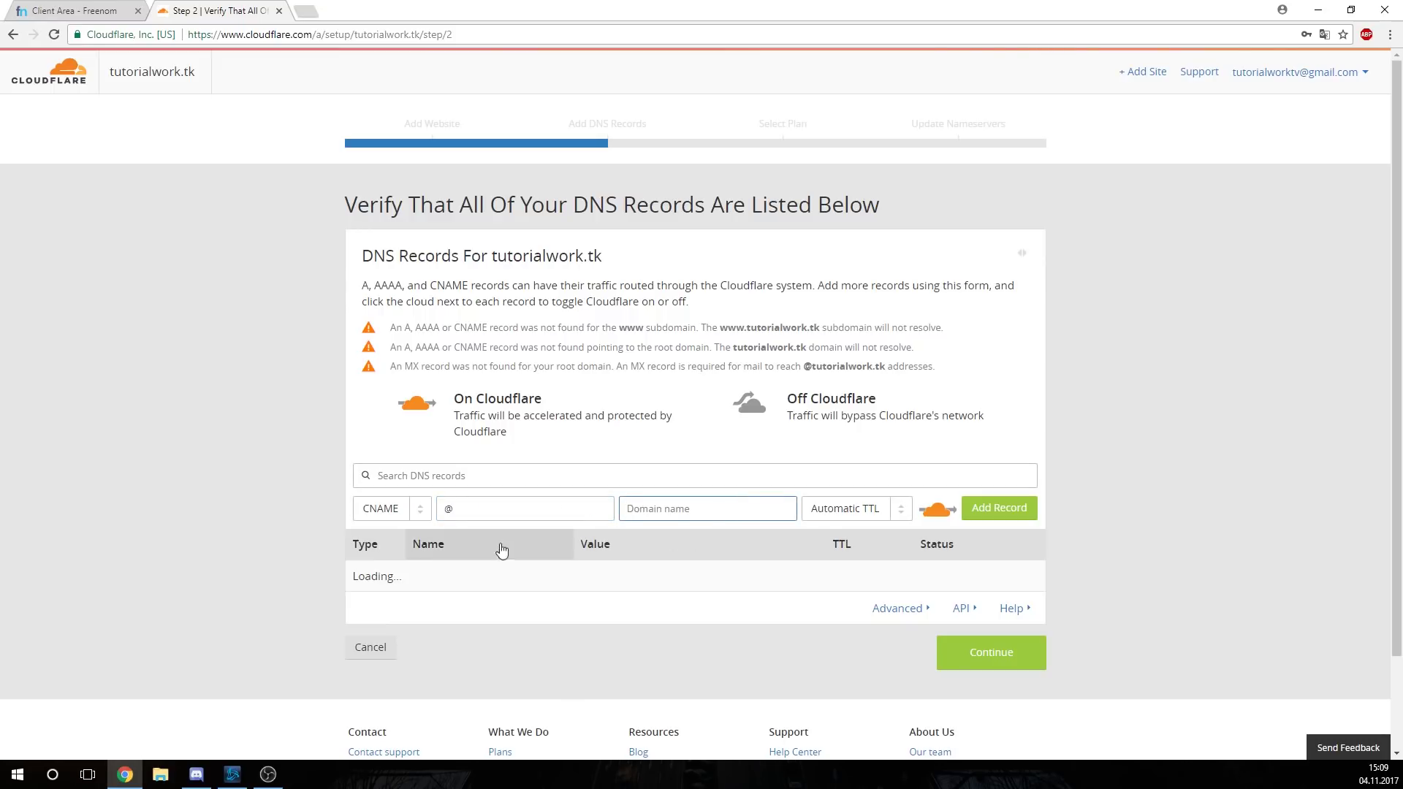
Make it an A record for 127.0.0.1, not proxied through Cloudflare, and add it
click(382, 509)
click(376, 529)
click(639, 511)
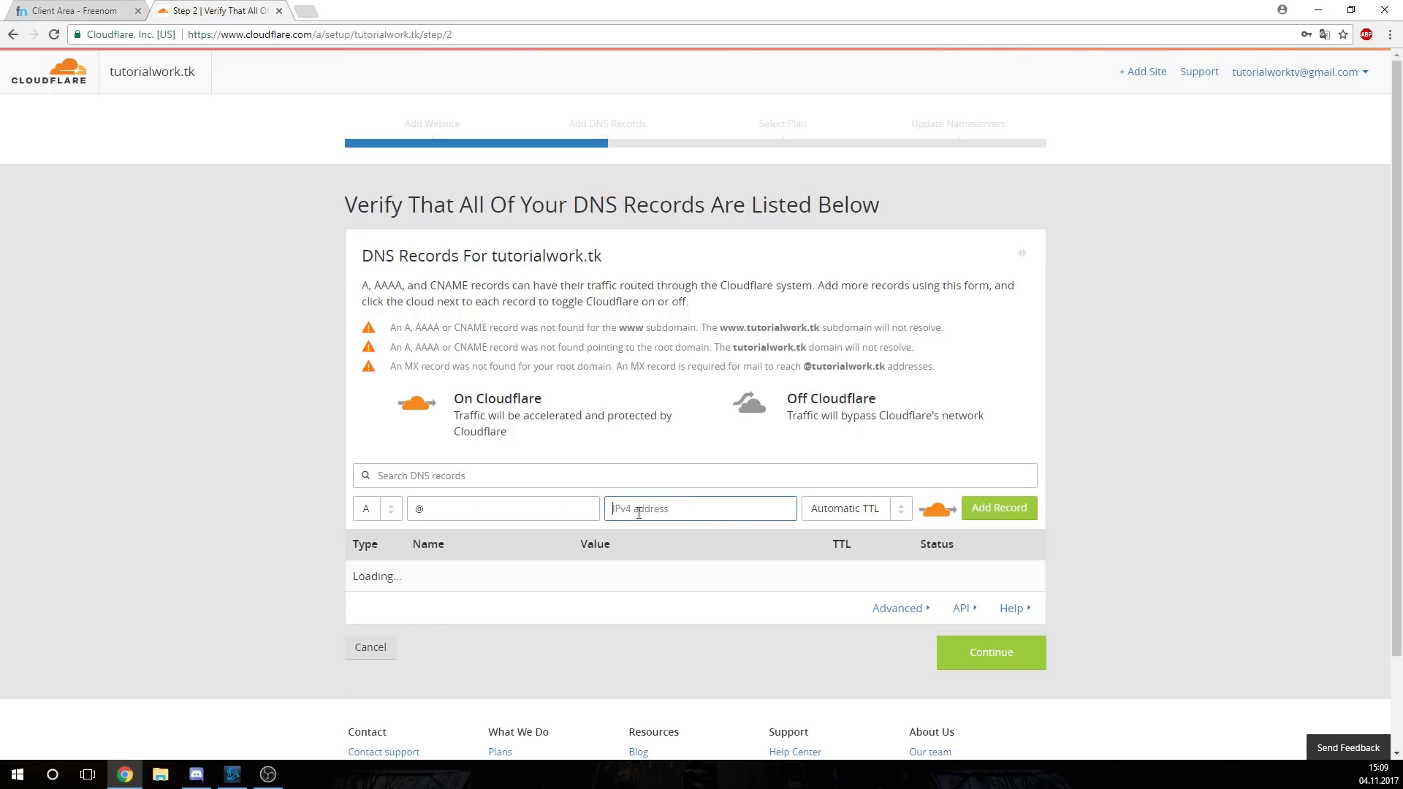
text(127.0.01)
key(BackSpace)
text(-)
drag(698, 508, 234, 521)
click(1225, 410)
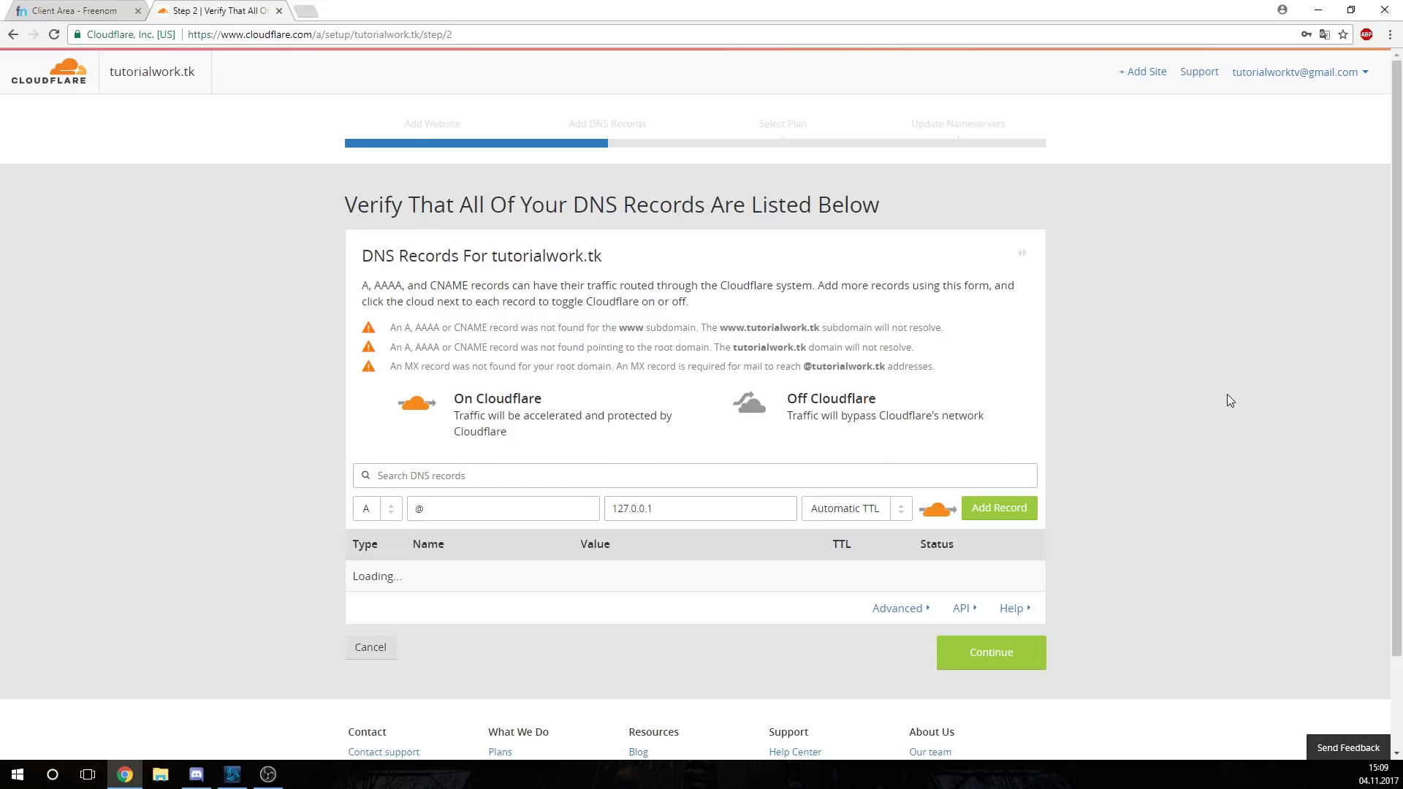
click(937, 509)
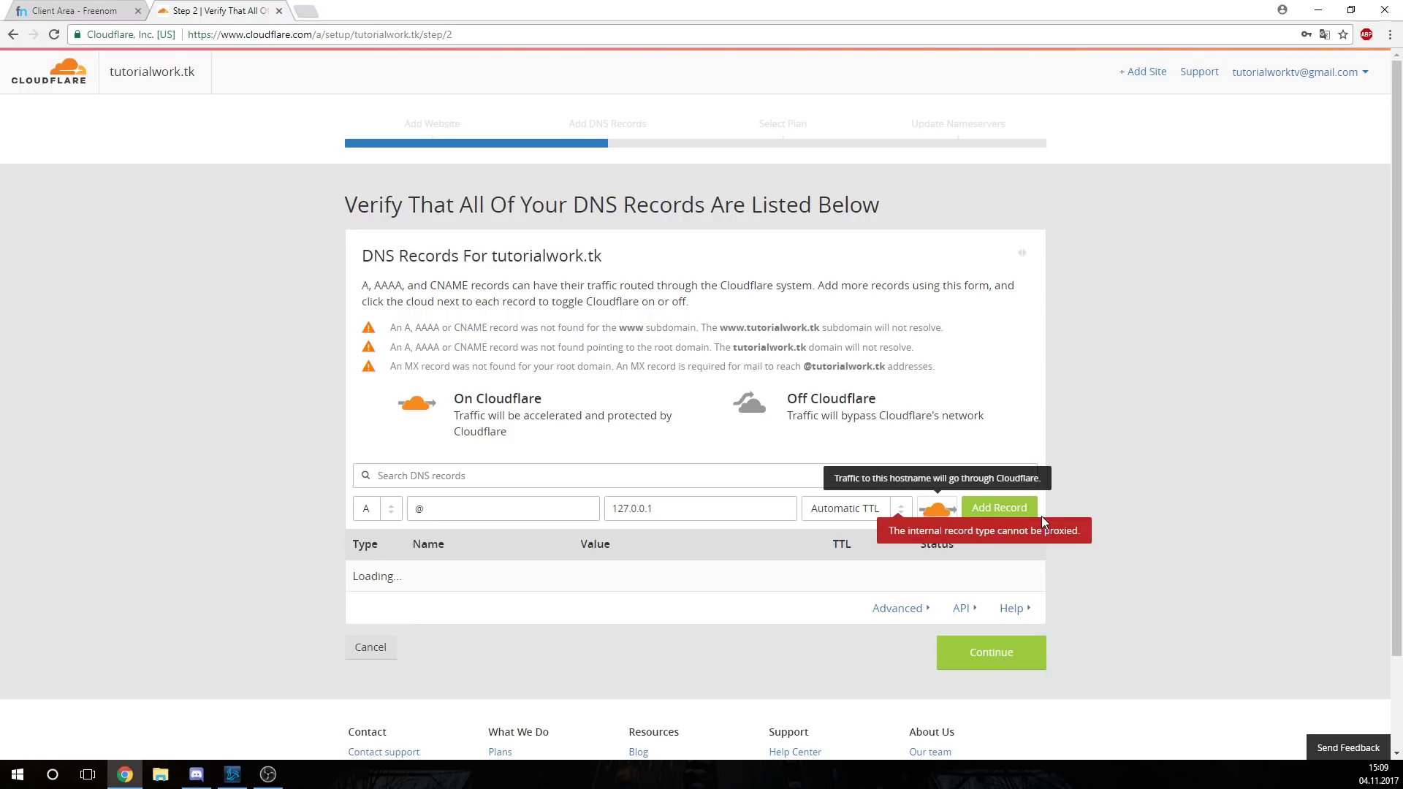
click(935, 509)
click(999, 508)
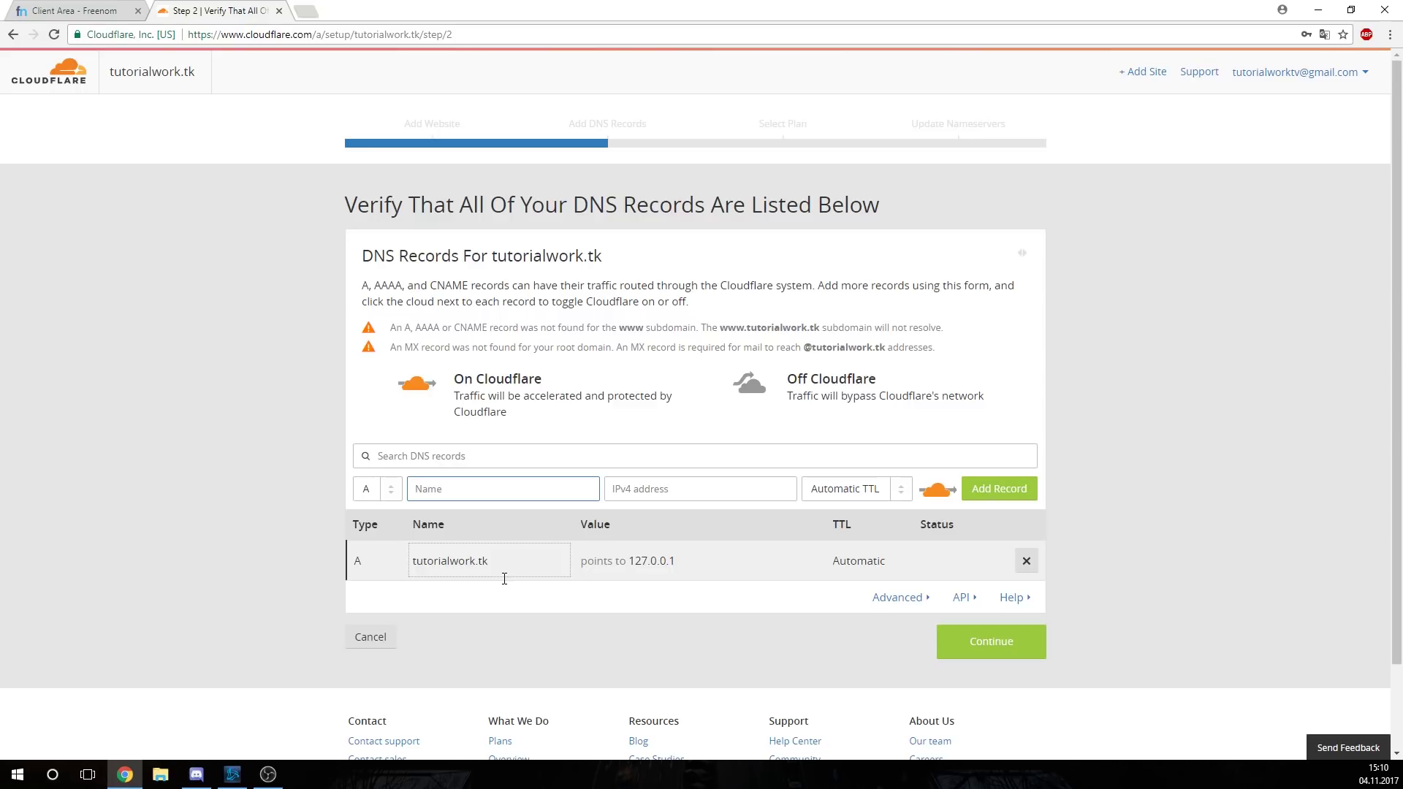
Add an SRV record _minecraft._tcp targeting tutorialwork.tk on port 25566
click(384, 491)
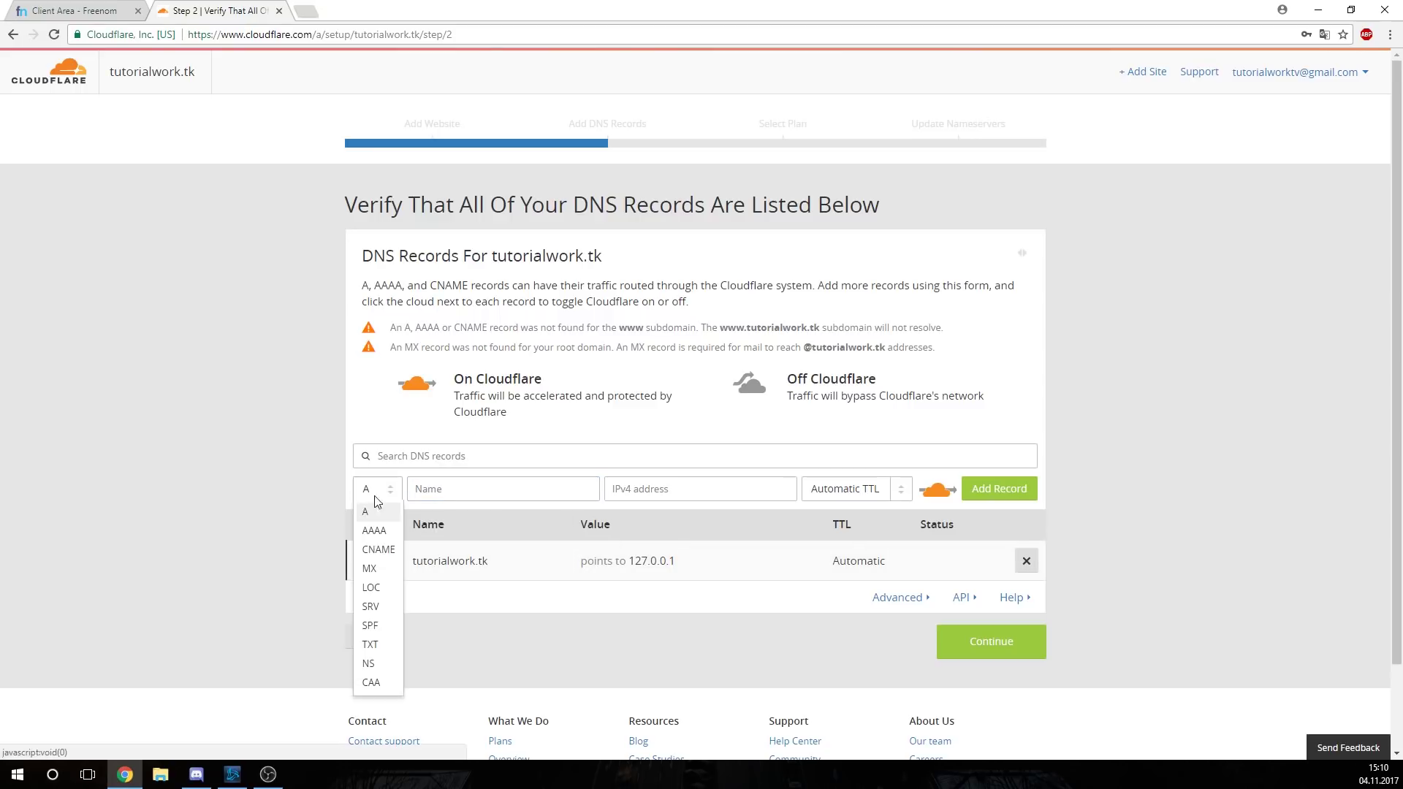
click(371, 607)
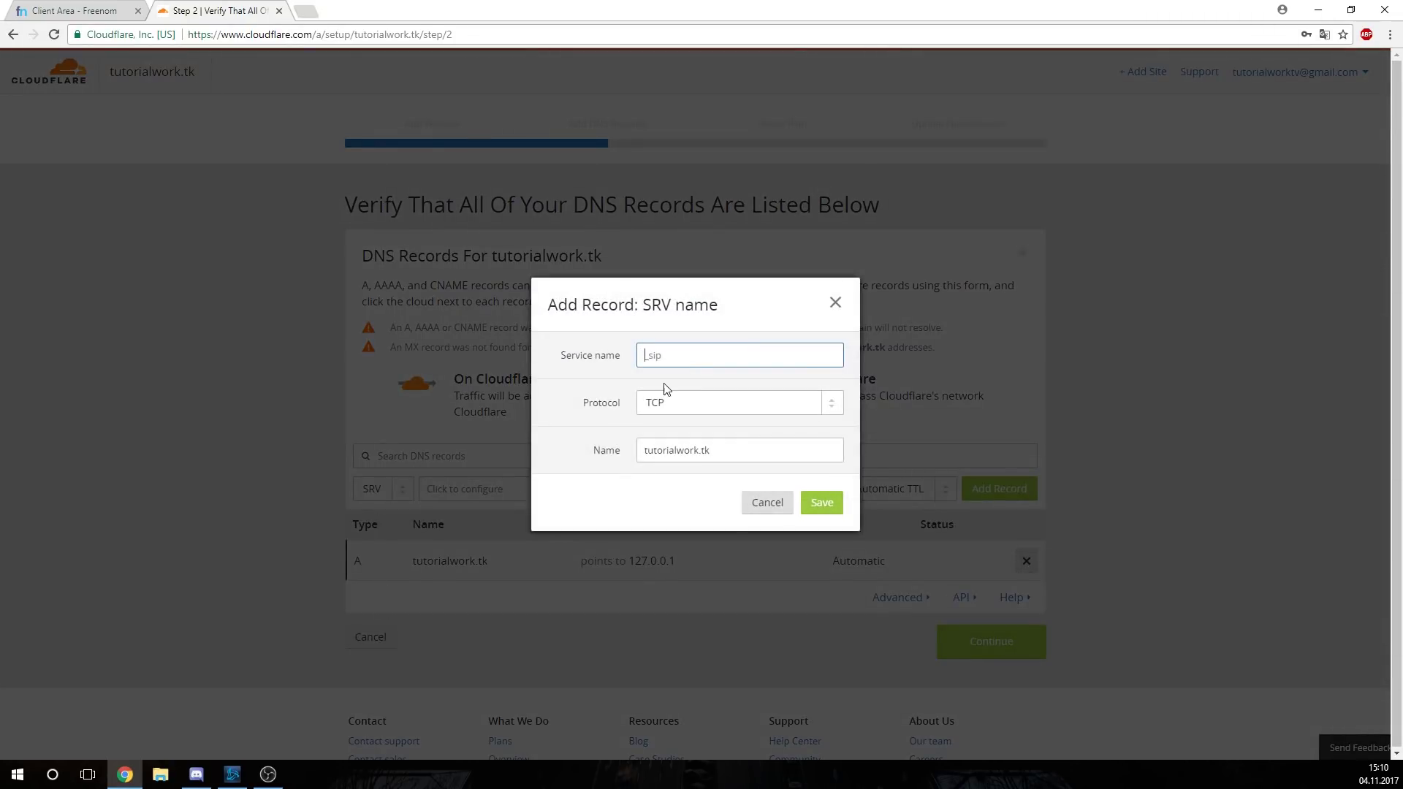
text(_minnecraft)
click(822, 502)
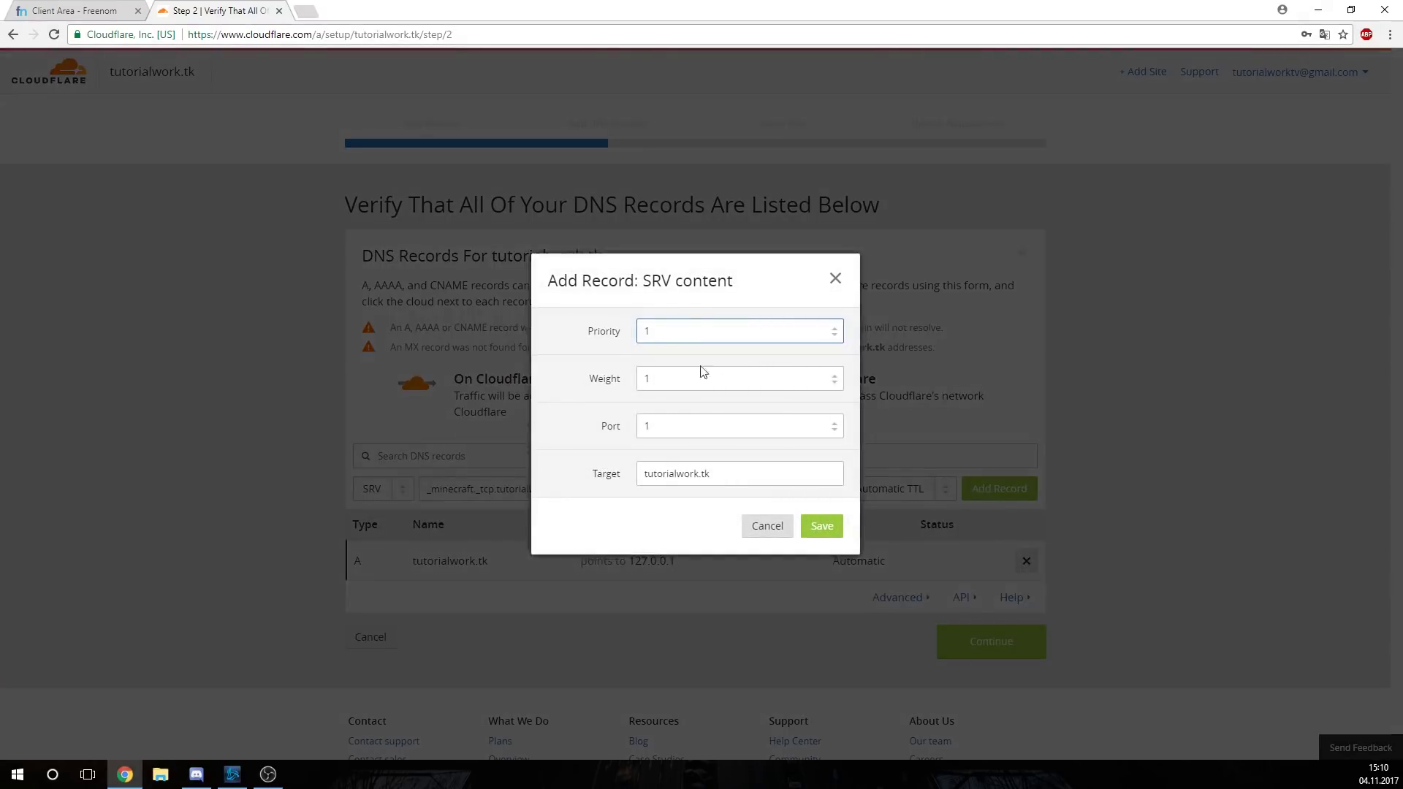
click(722, 424)
key(BackSpace)
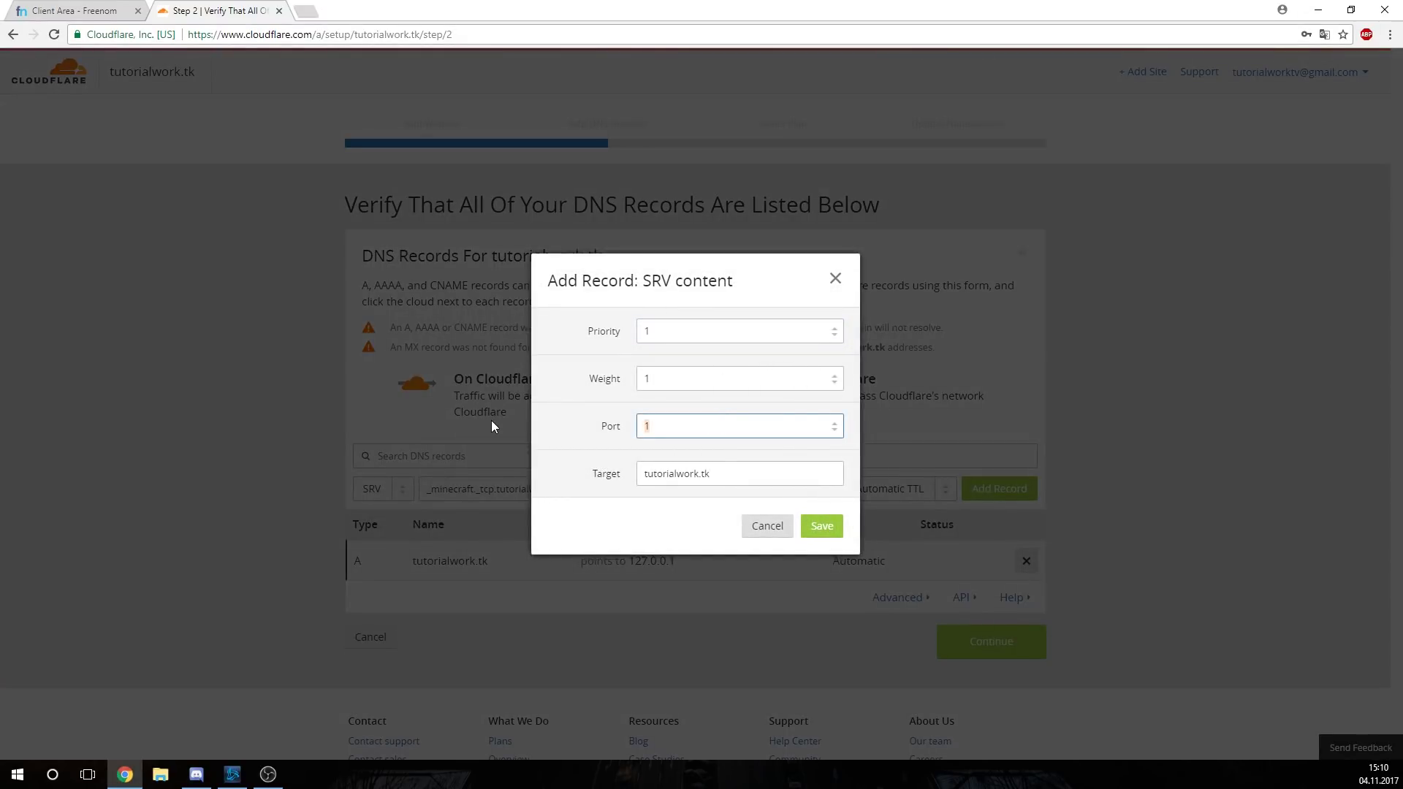
text(25566)
click(836, 532)
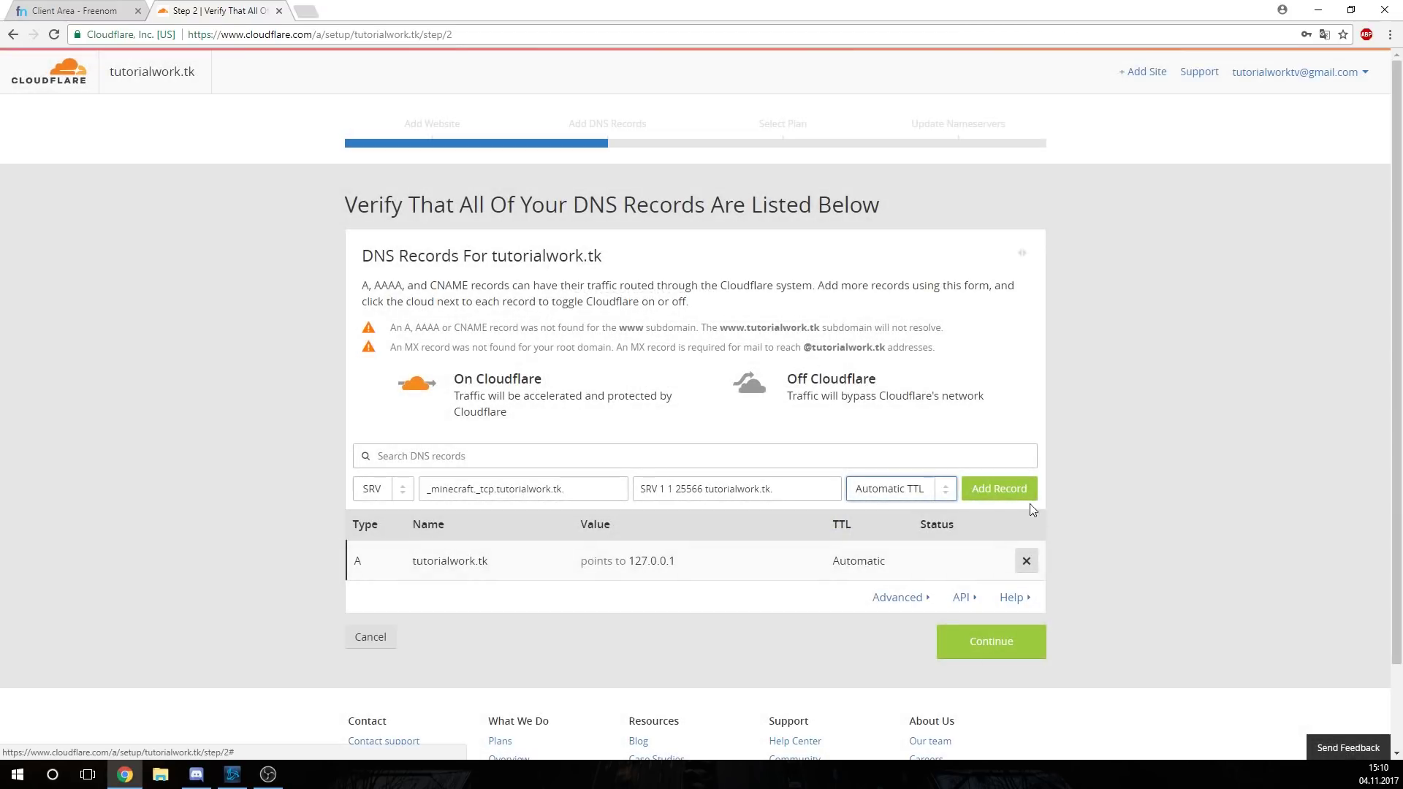
click(1020, 491)
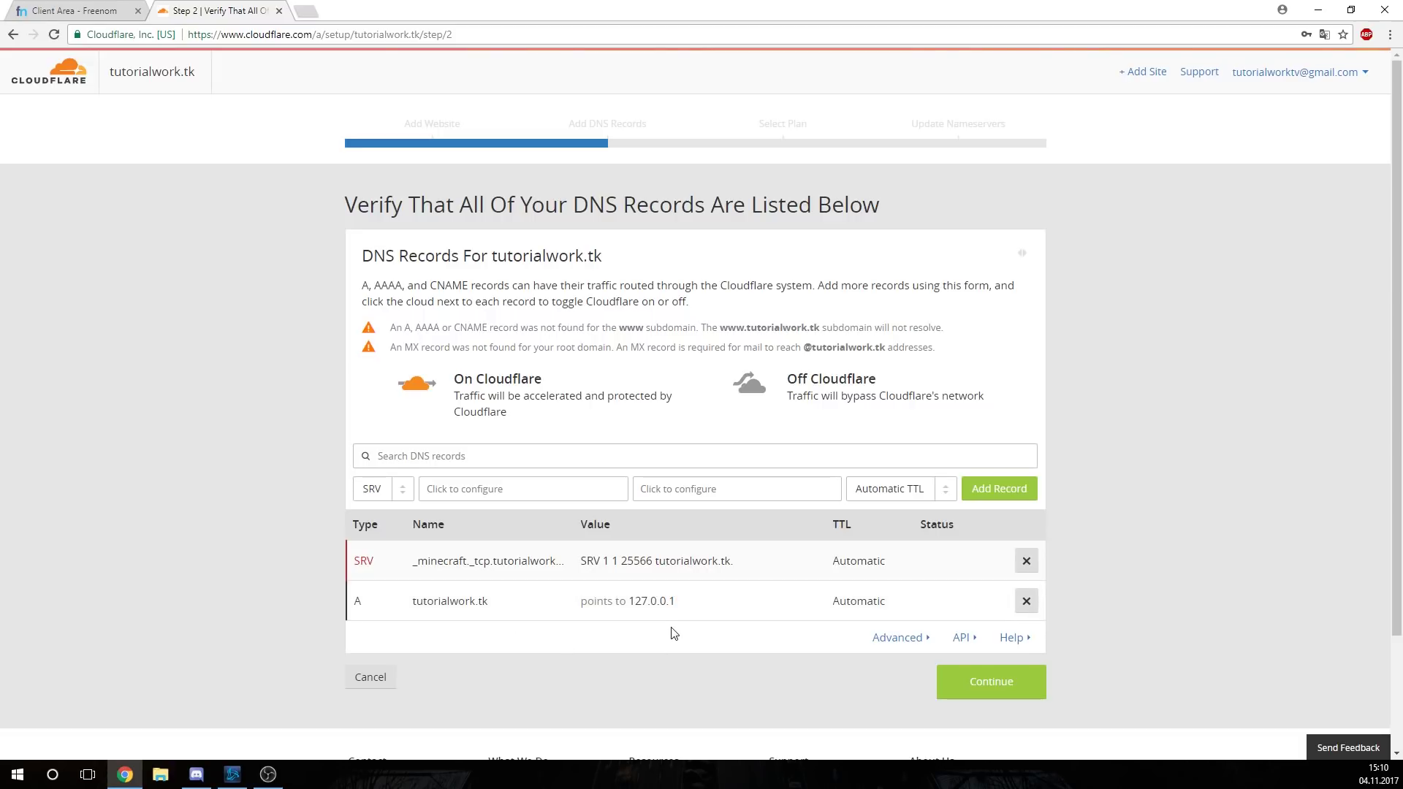
Delete the Minecraft SRV record and start a new SRV record with service name _ts3
click(1027, 561)
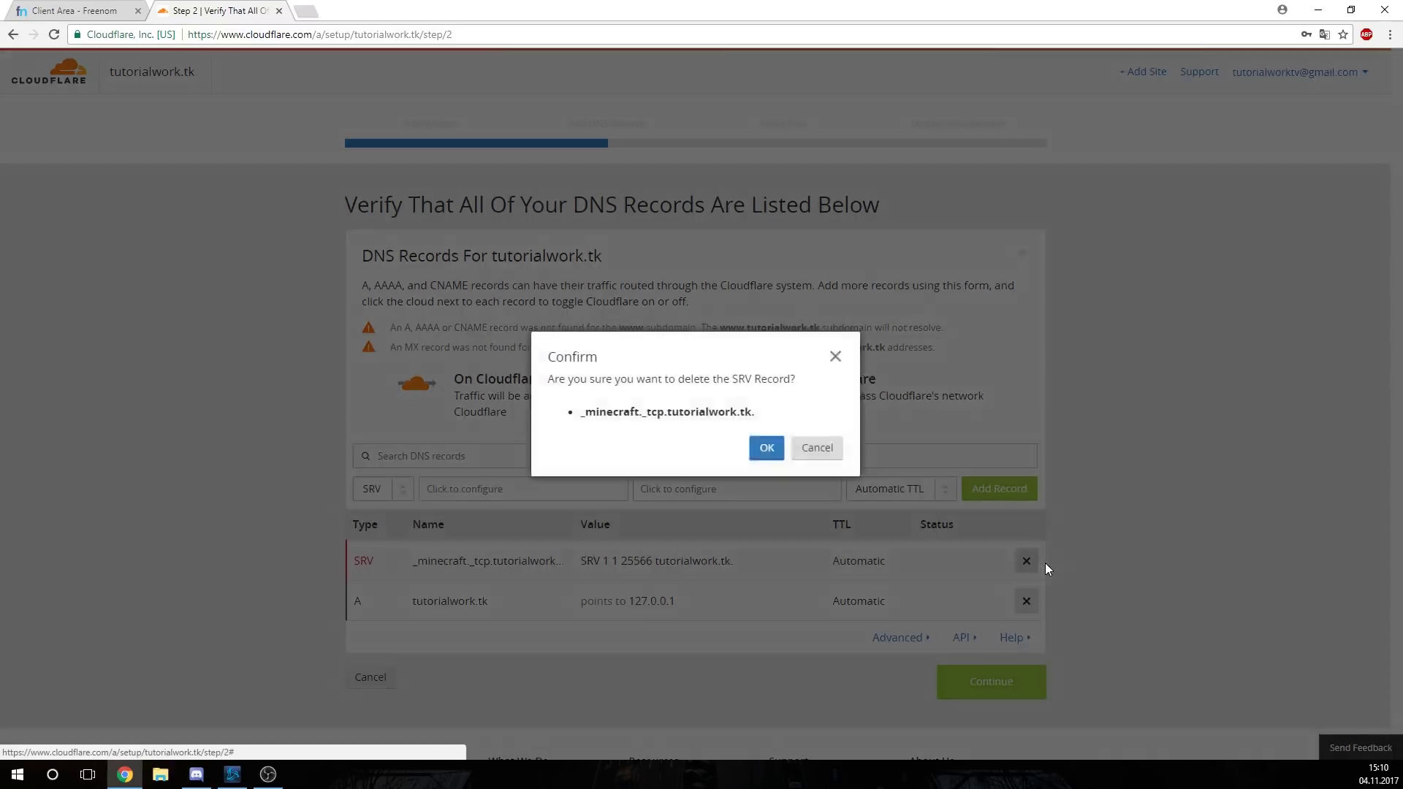
click(764, 450)
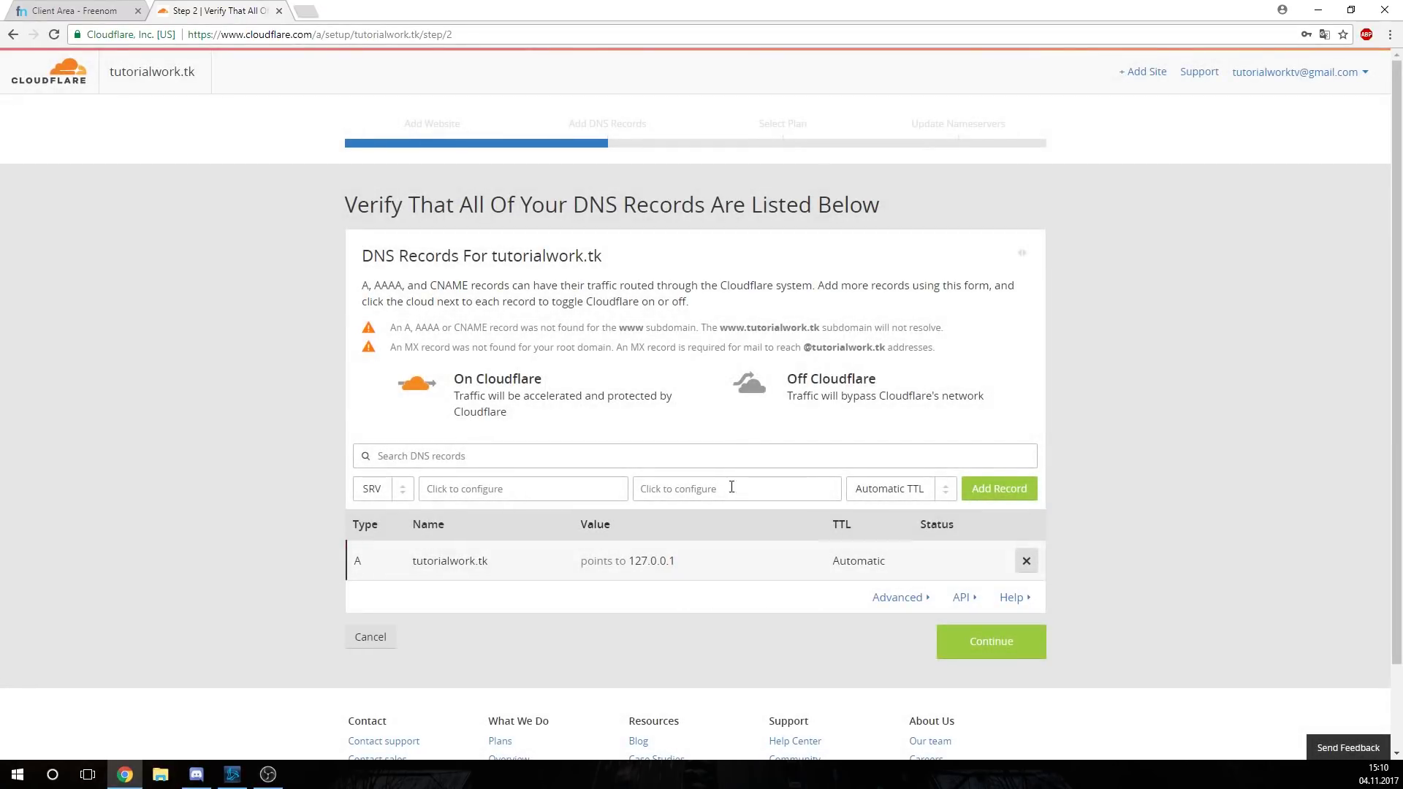
click(393, 488)
click(387, 605)
click(462, 488)
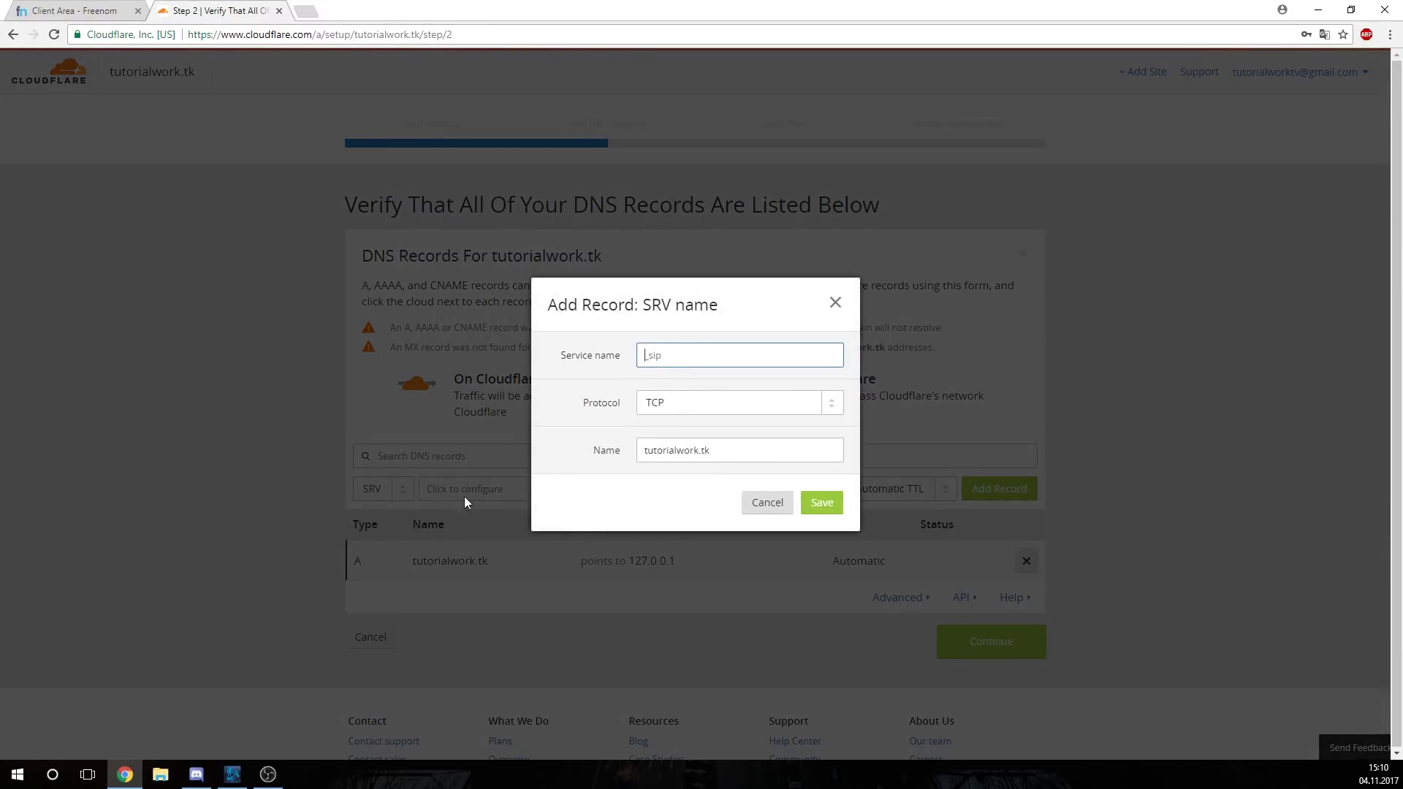
click(693, 362)
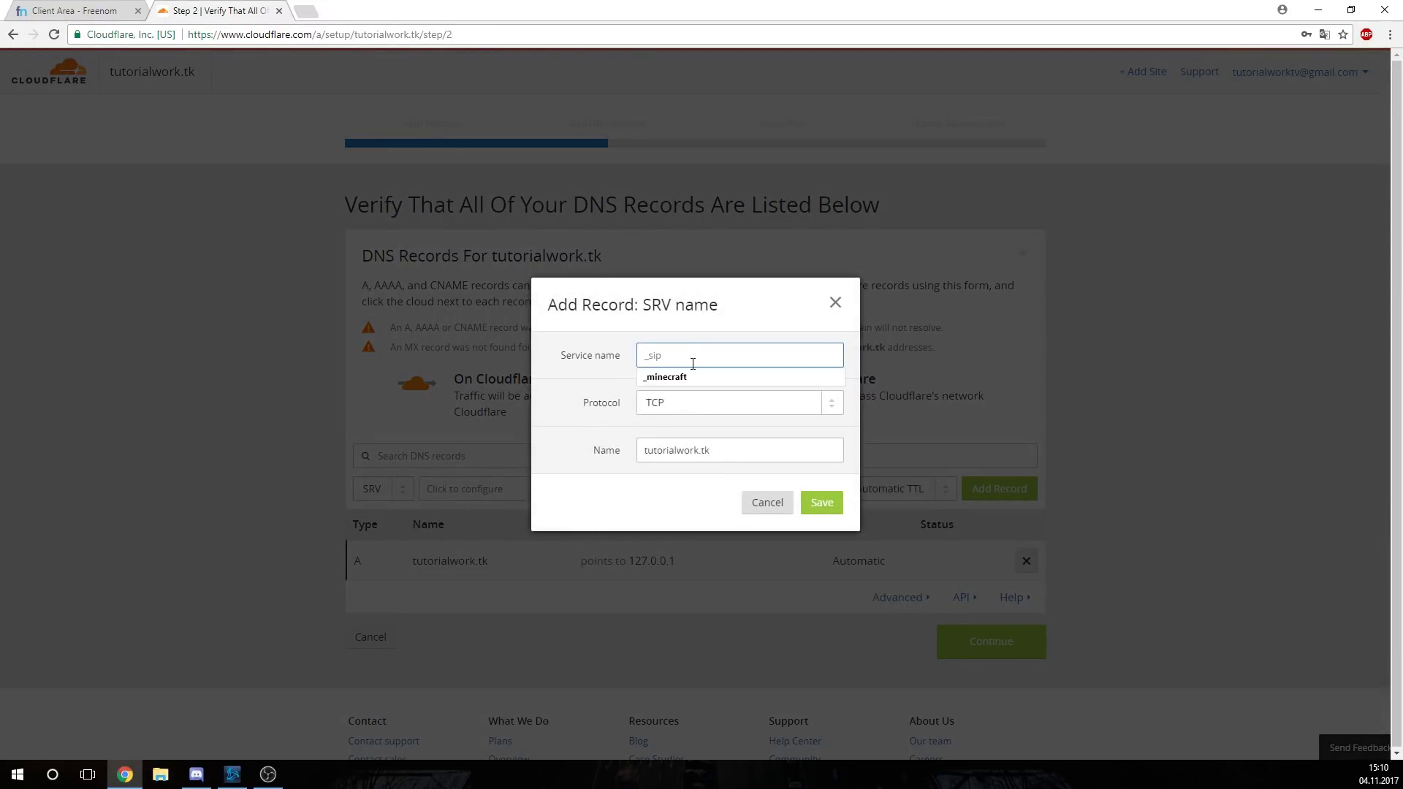
text(_ts3)
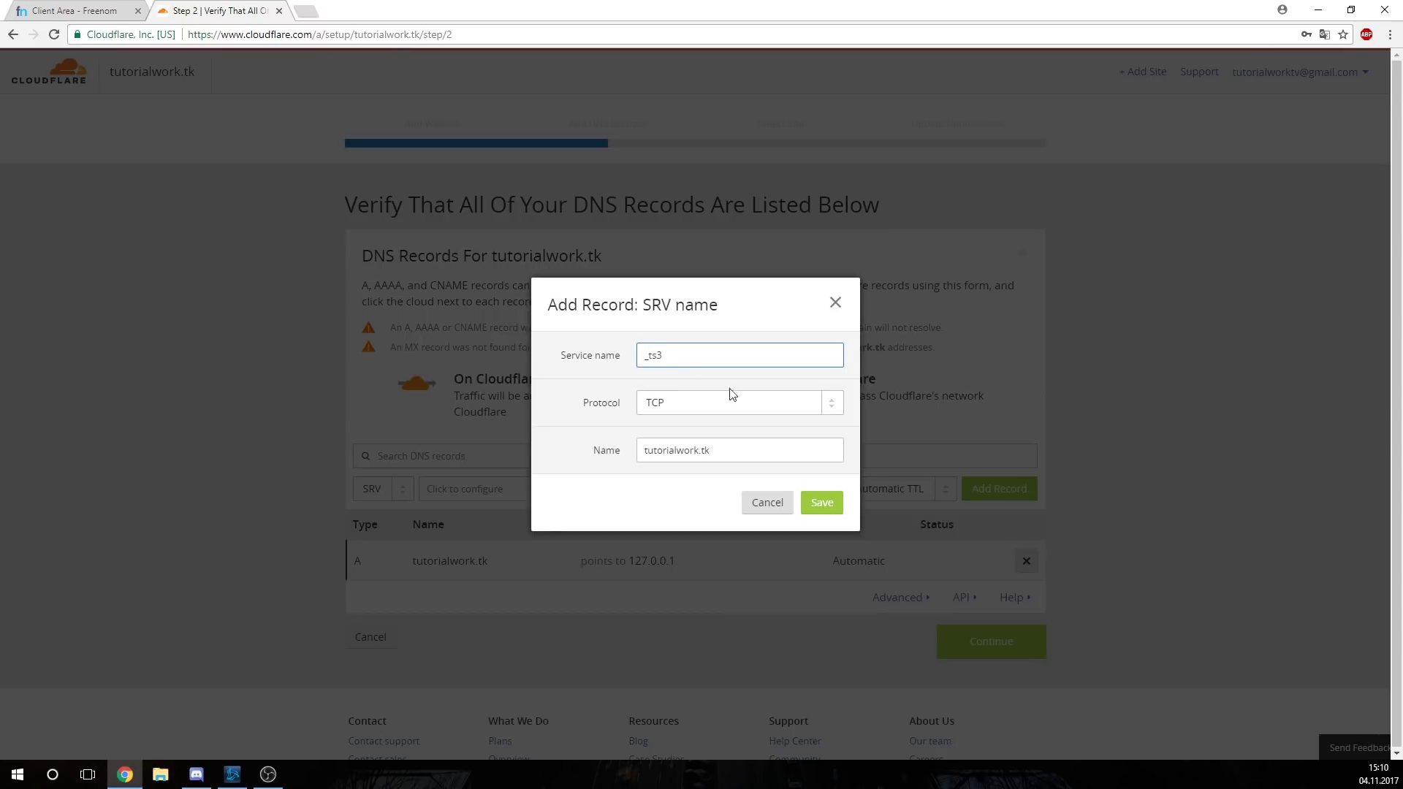
click(821, 510)
Set the _ts3 SRV port to 4789 and add the record to the DNS list
click(702, 430)
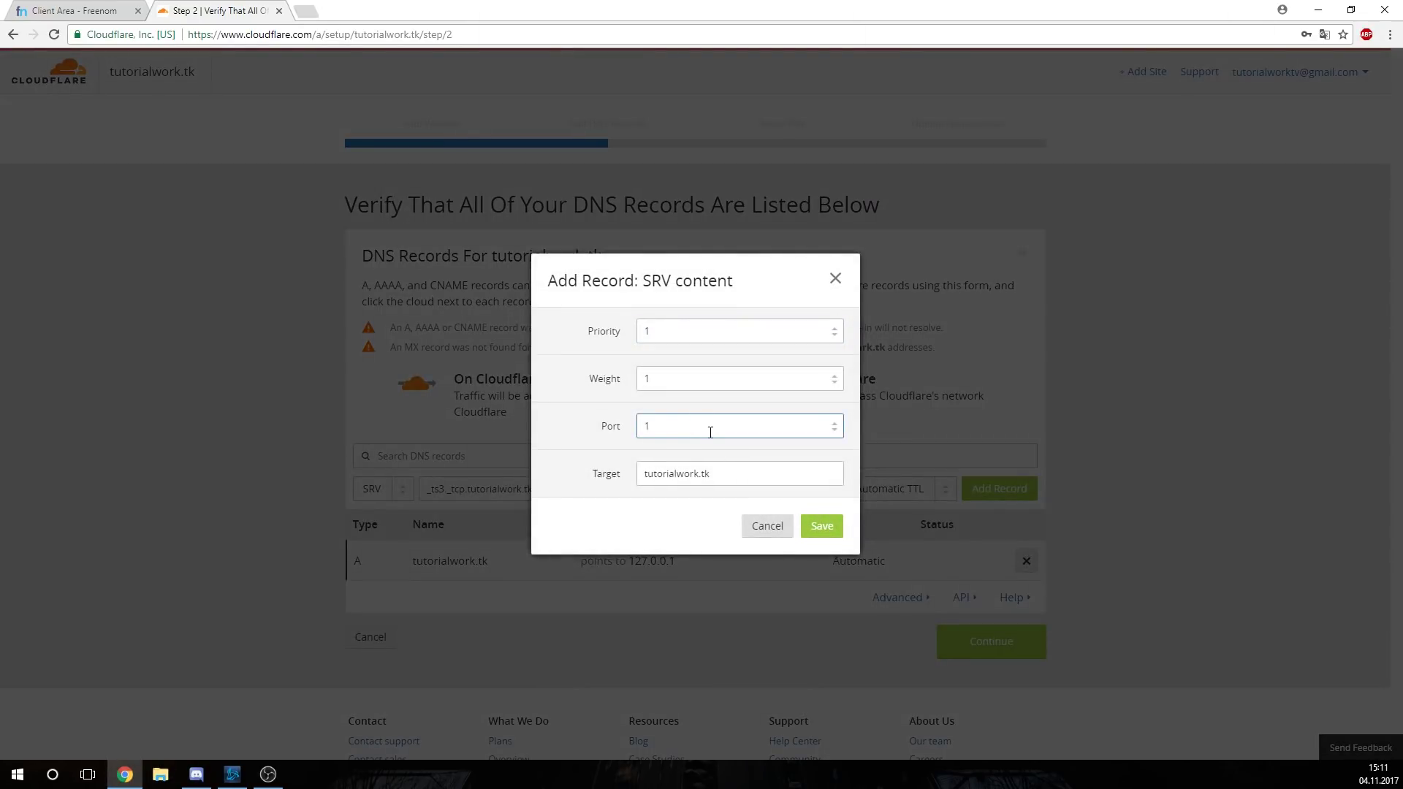
key(BackSpace)
text(4789)
click(821, 526)
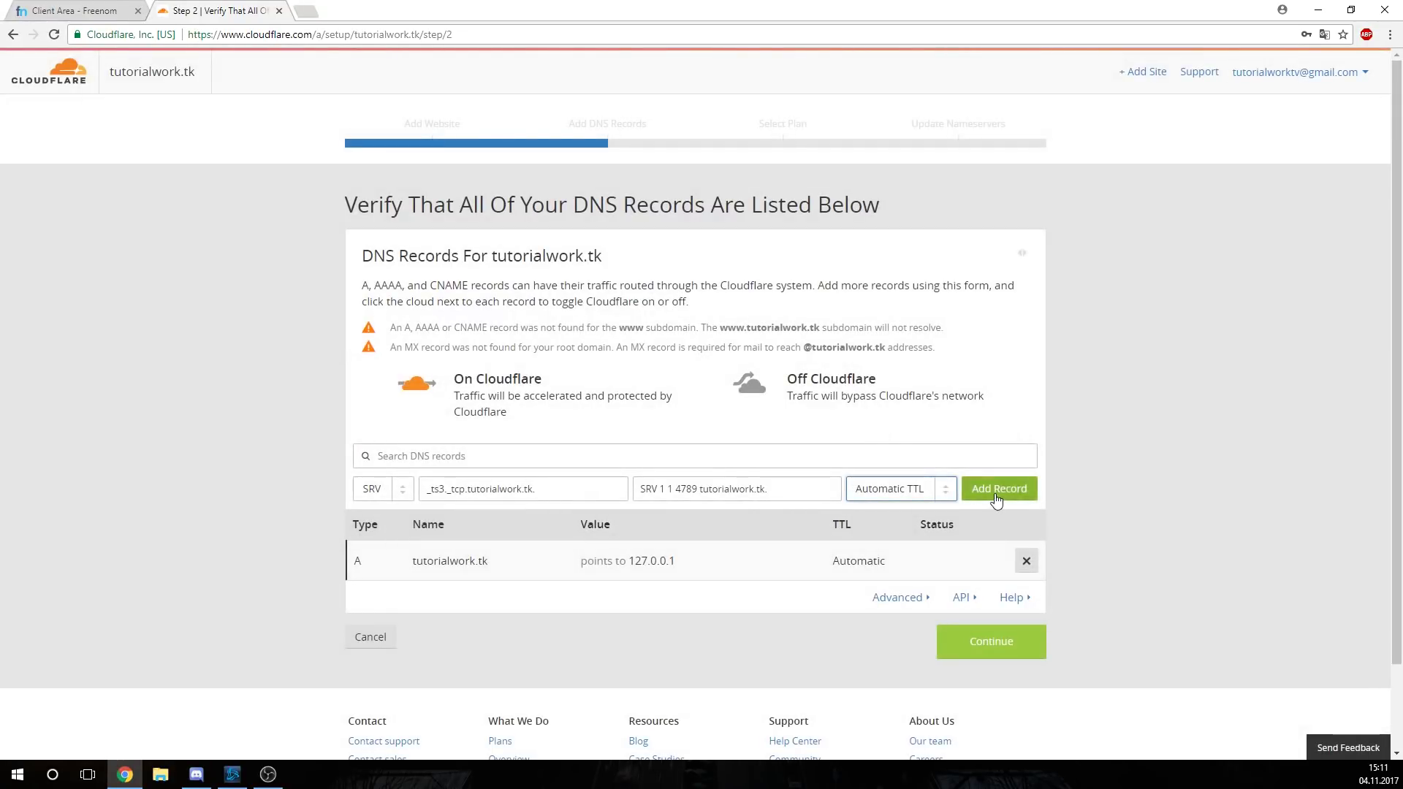
click(997, 489)
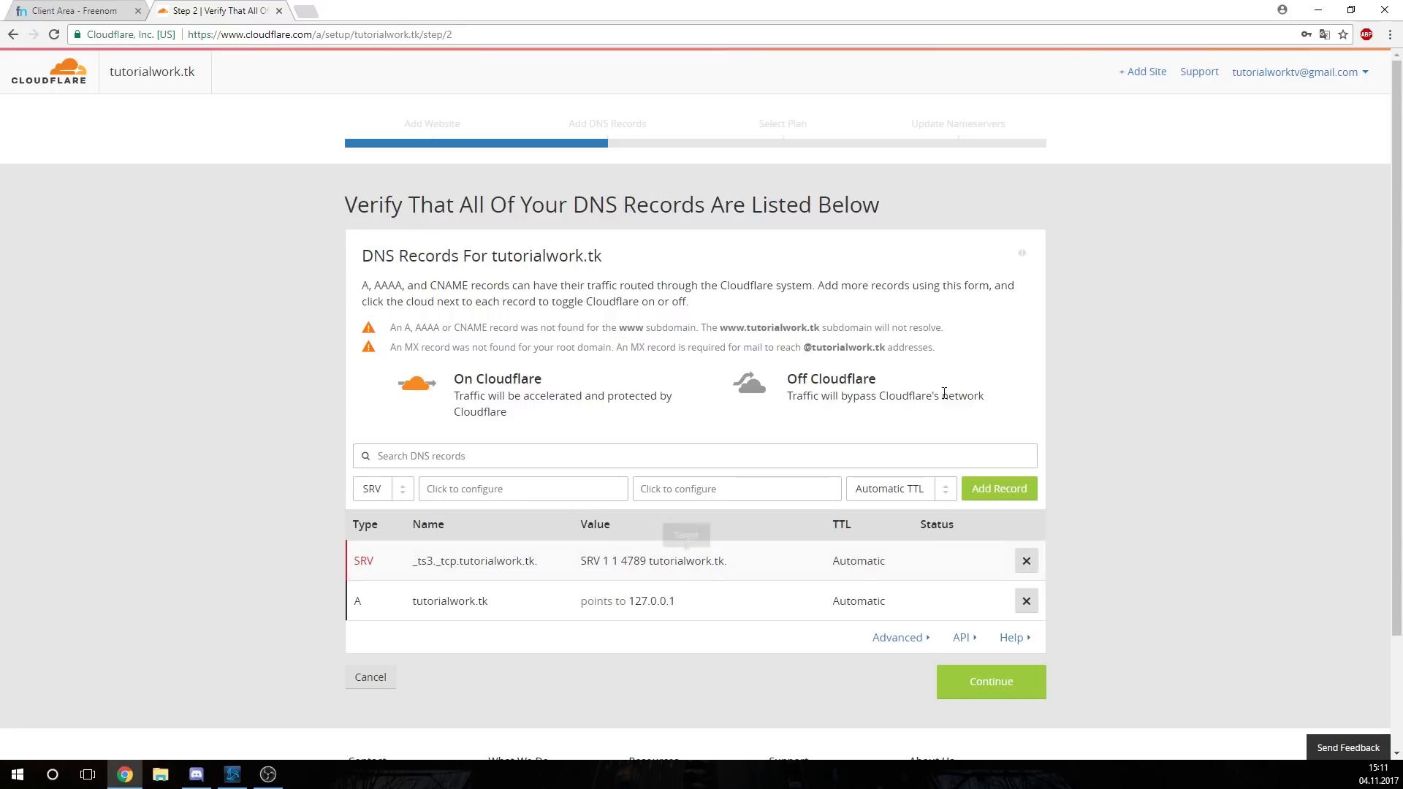
scroll(987, 544, down, 2)
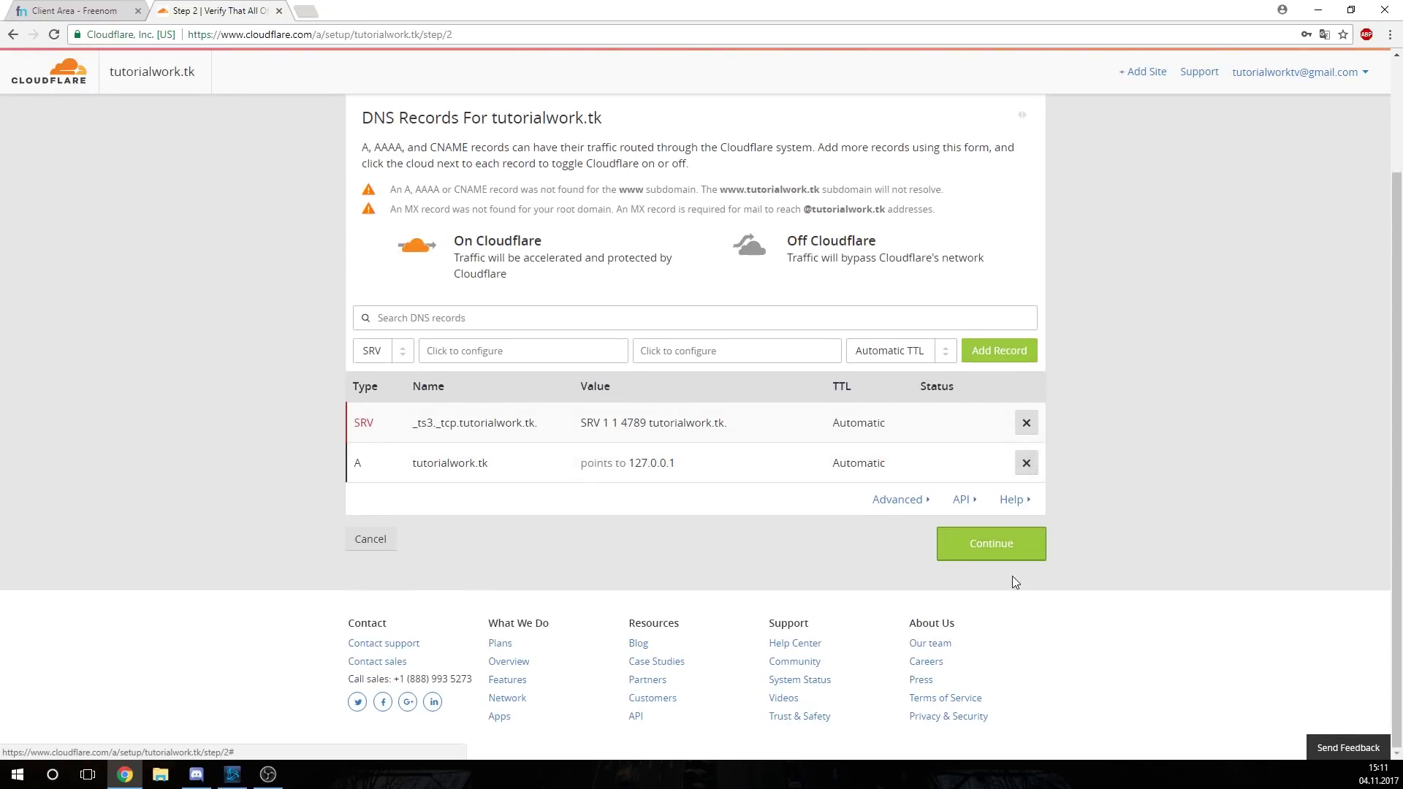
Accept the DNS records, pick the Free Website plan, and select sima.ns.cloudflare.com in the nameserver list
click(997, 549)
click(597, 331)
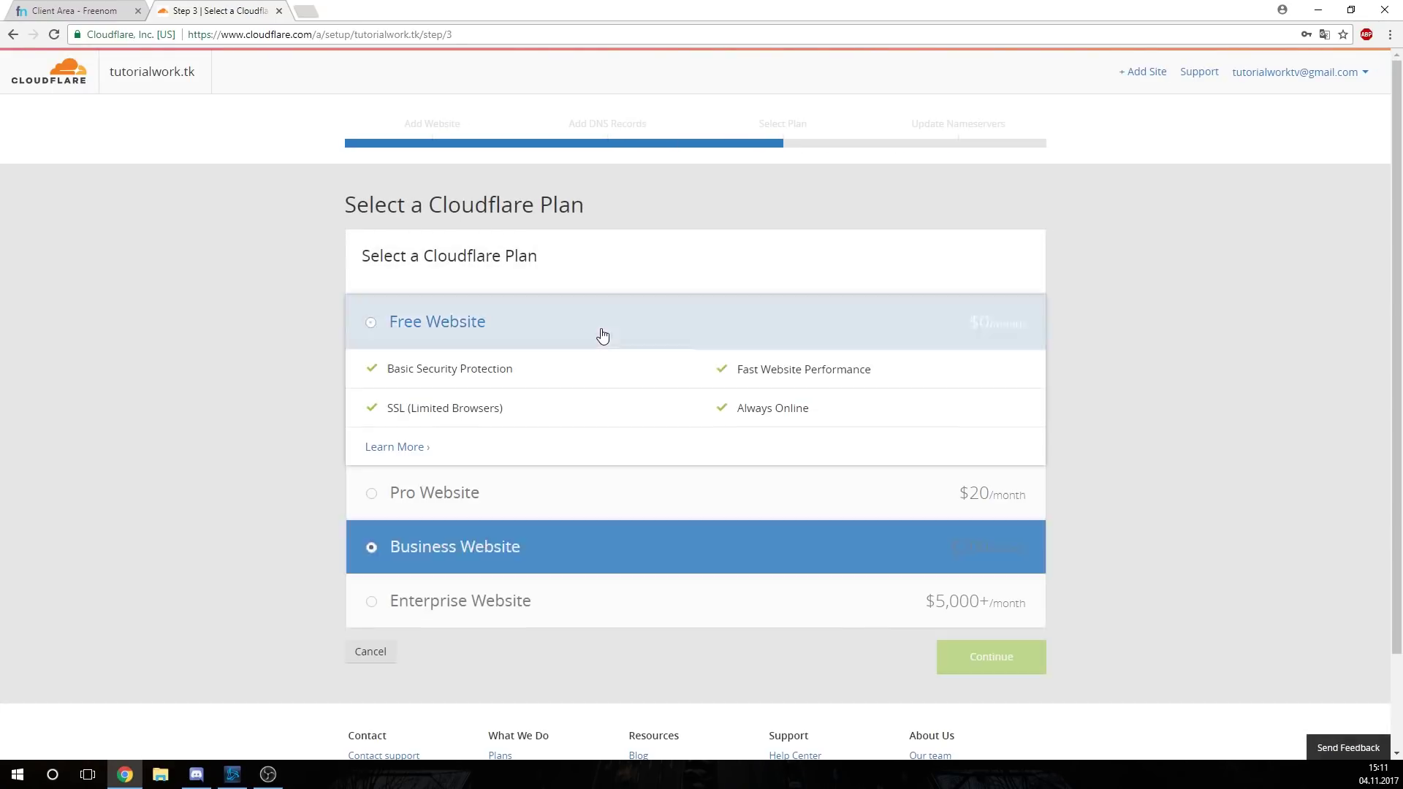
scroll(1016, 511, down, 2)
click(1023, 559)
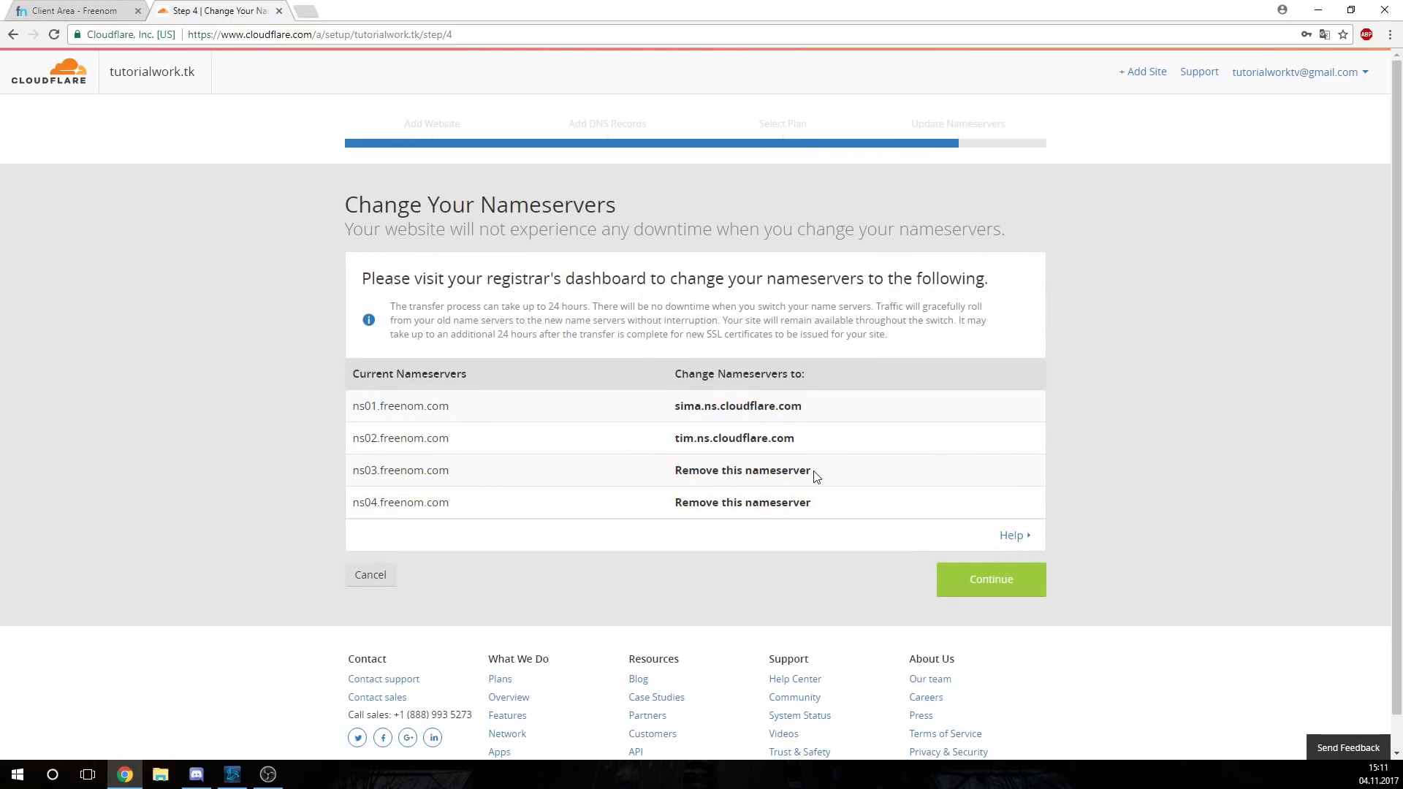
drag(806, 410, 671, 409)
key(ctrl+c)
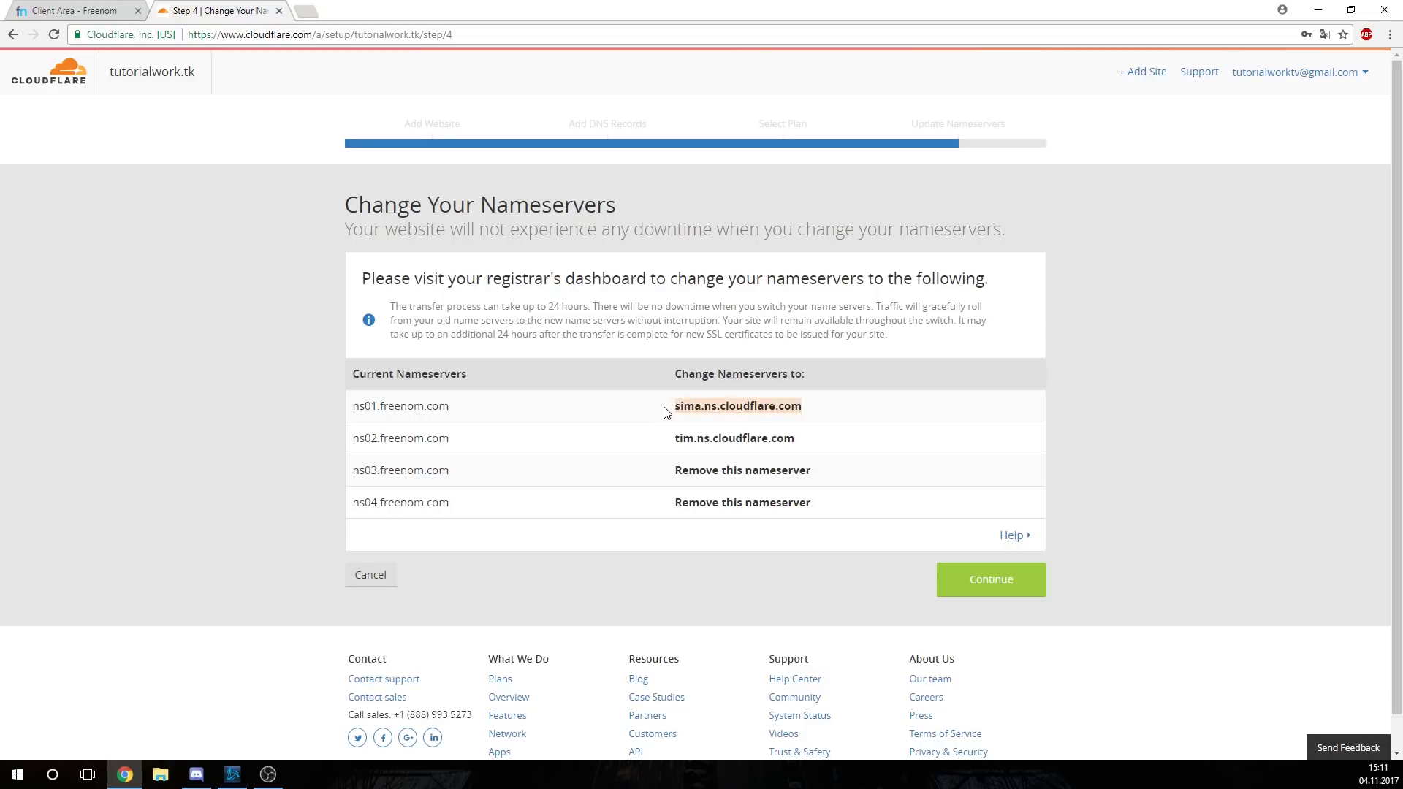
In Freenom, switch tutorialwork.tk to custom nameservers and set Nameserver 1 to sima.ns.cloudflare.com
click(70, 10)
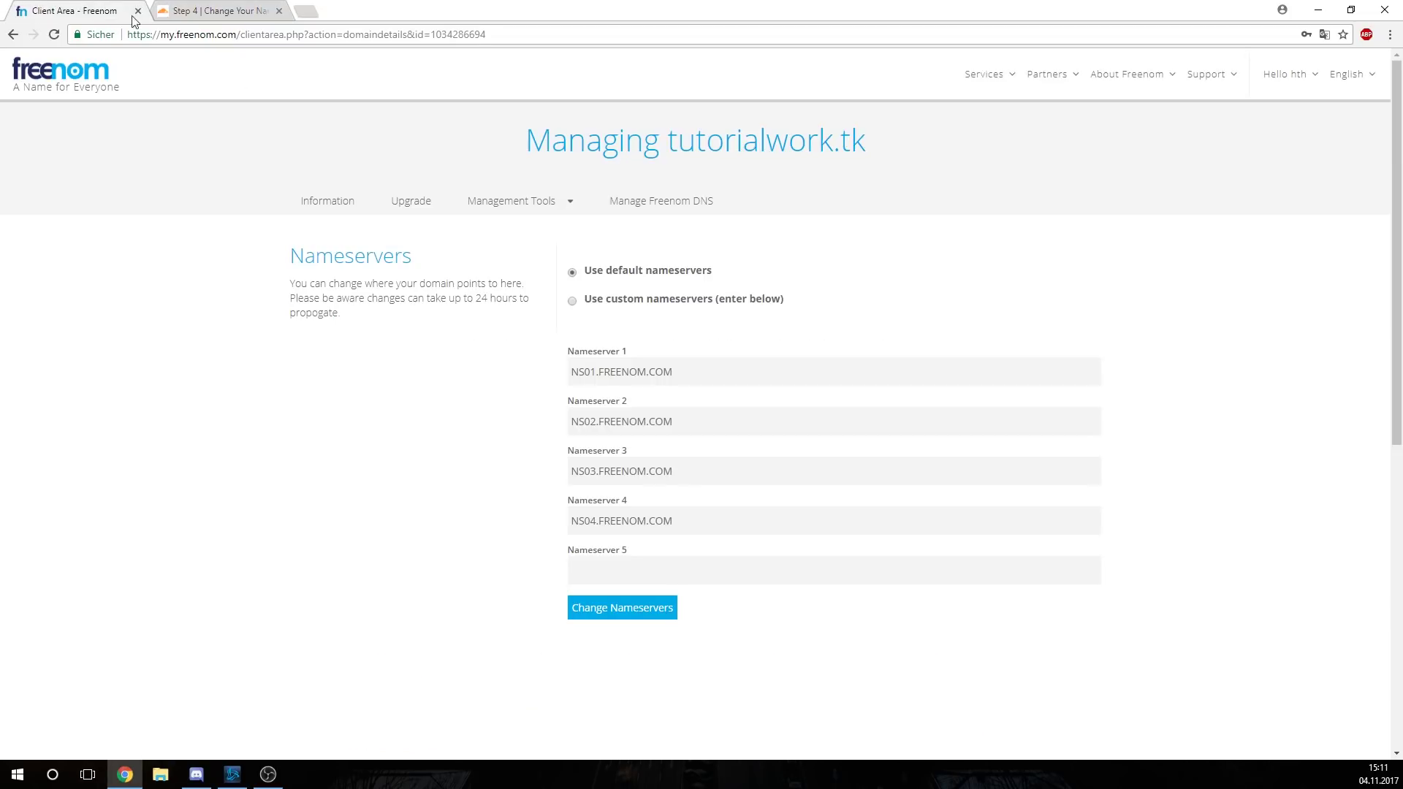
drag(672, 374, 527, 335)
click(619, 298)
drag(645, 361, 146, 362)
key(ctrl+v)
Copy tim.ns.cloudflare.com from Cloudflare and set it as Nameserver 2 in Freenom
click(234, 11)
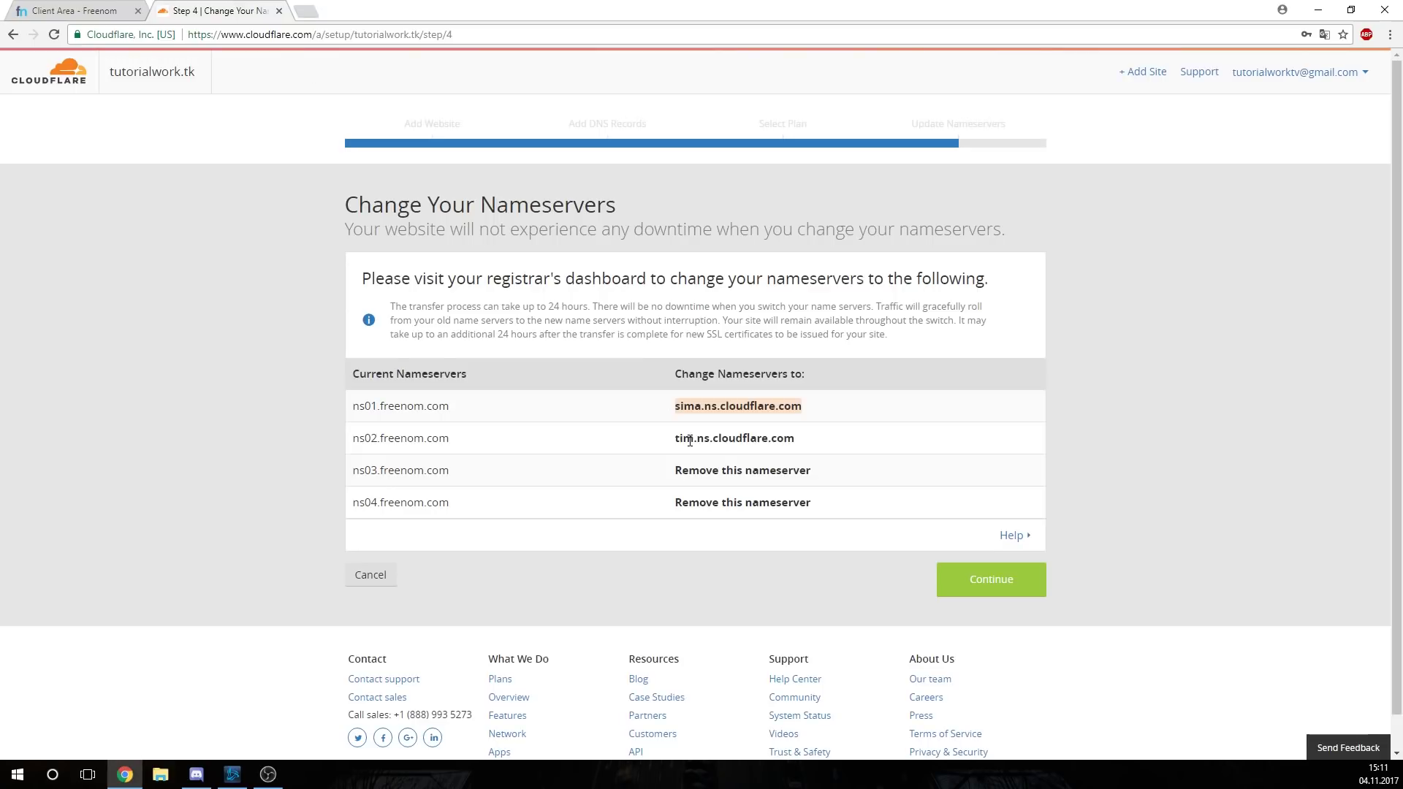
double_click(747, 430)
key(ctrl+c)
key(ctrl+Tab)
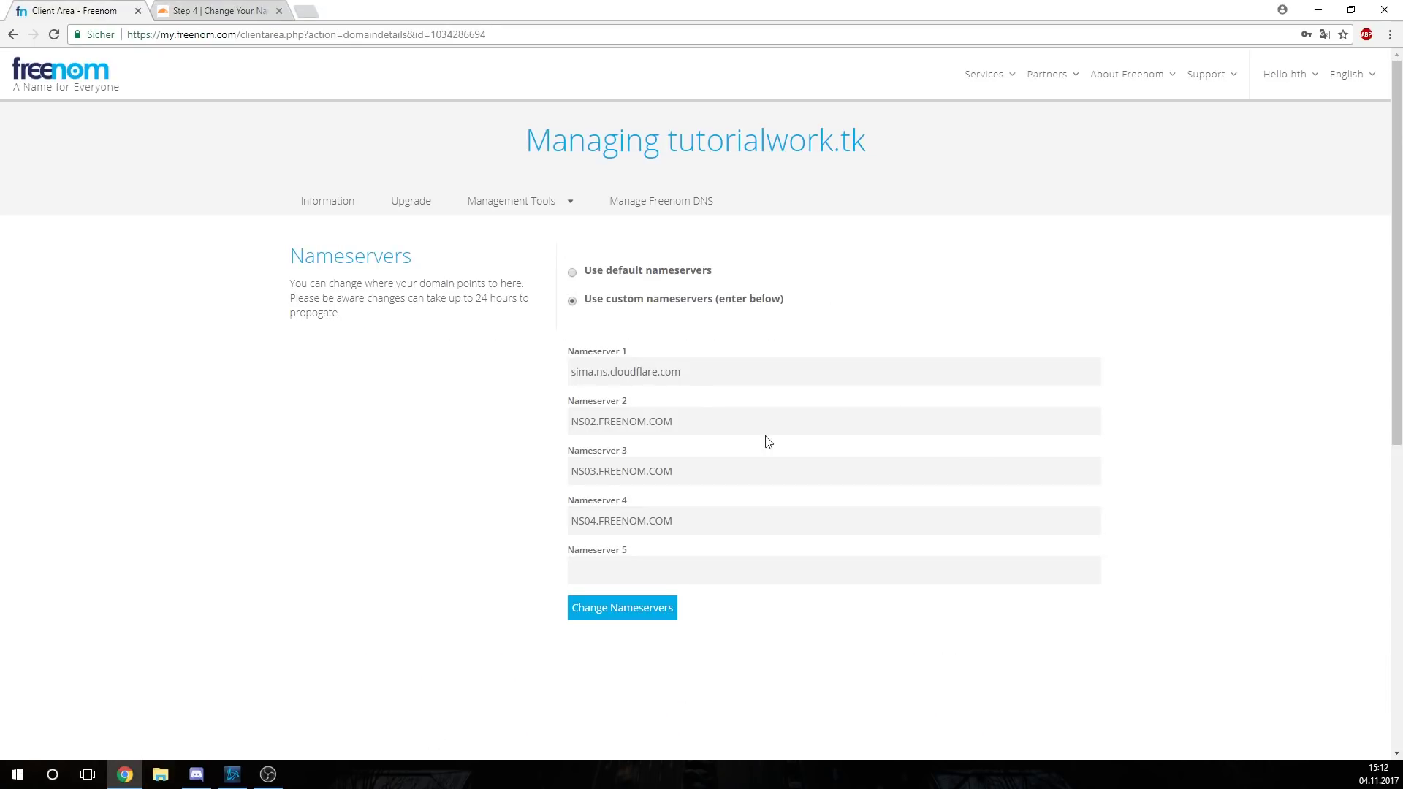
drag(766, 436, 494, 438)
key(ctrl+v)
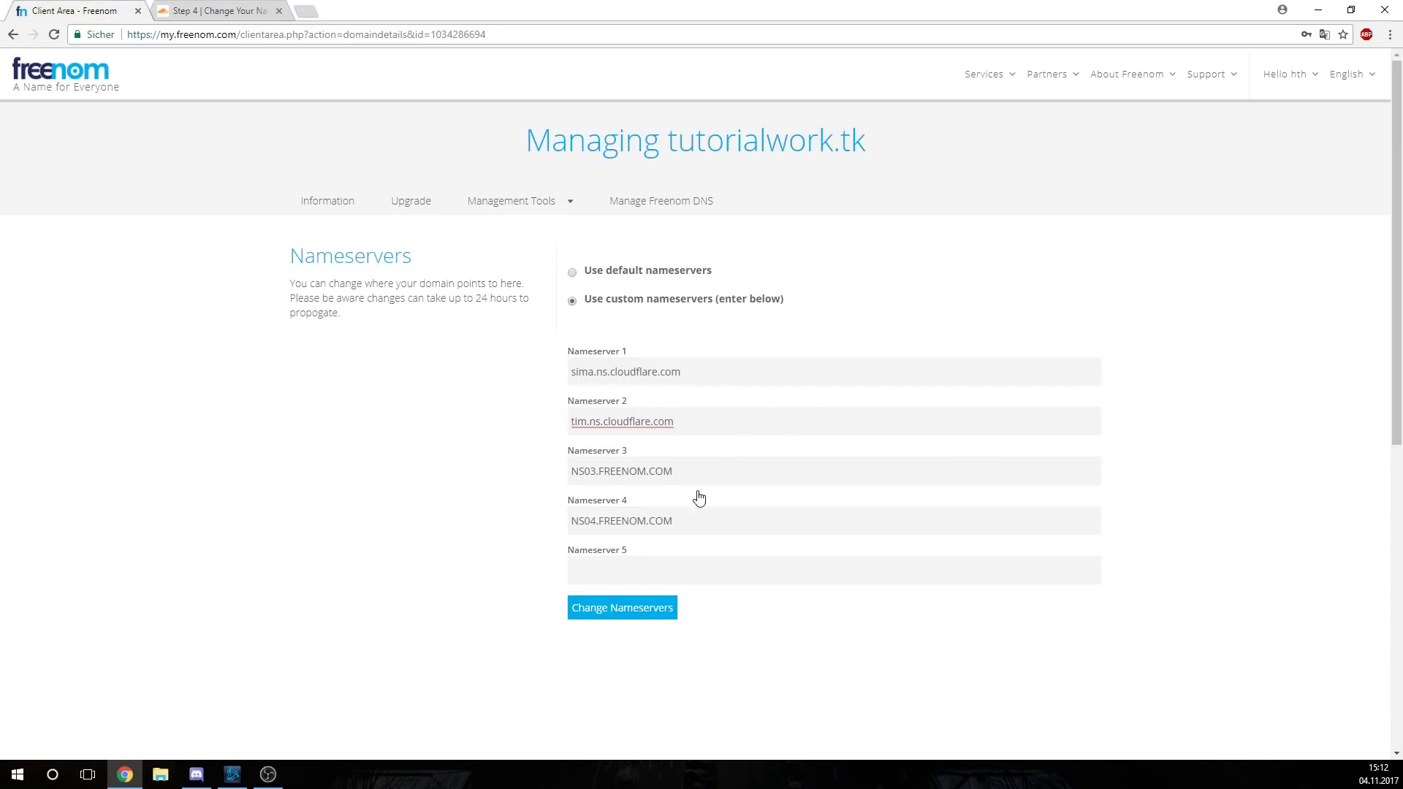
Clear Nameserver 3 and 4 and save the new nameserver settings
drag(697, 475, 492, 527)
key(BackSpace)
drag(687, 520, 0, 551)
key(BackSpace)
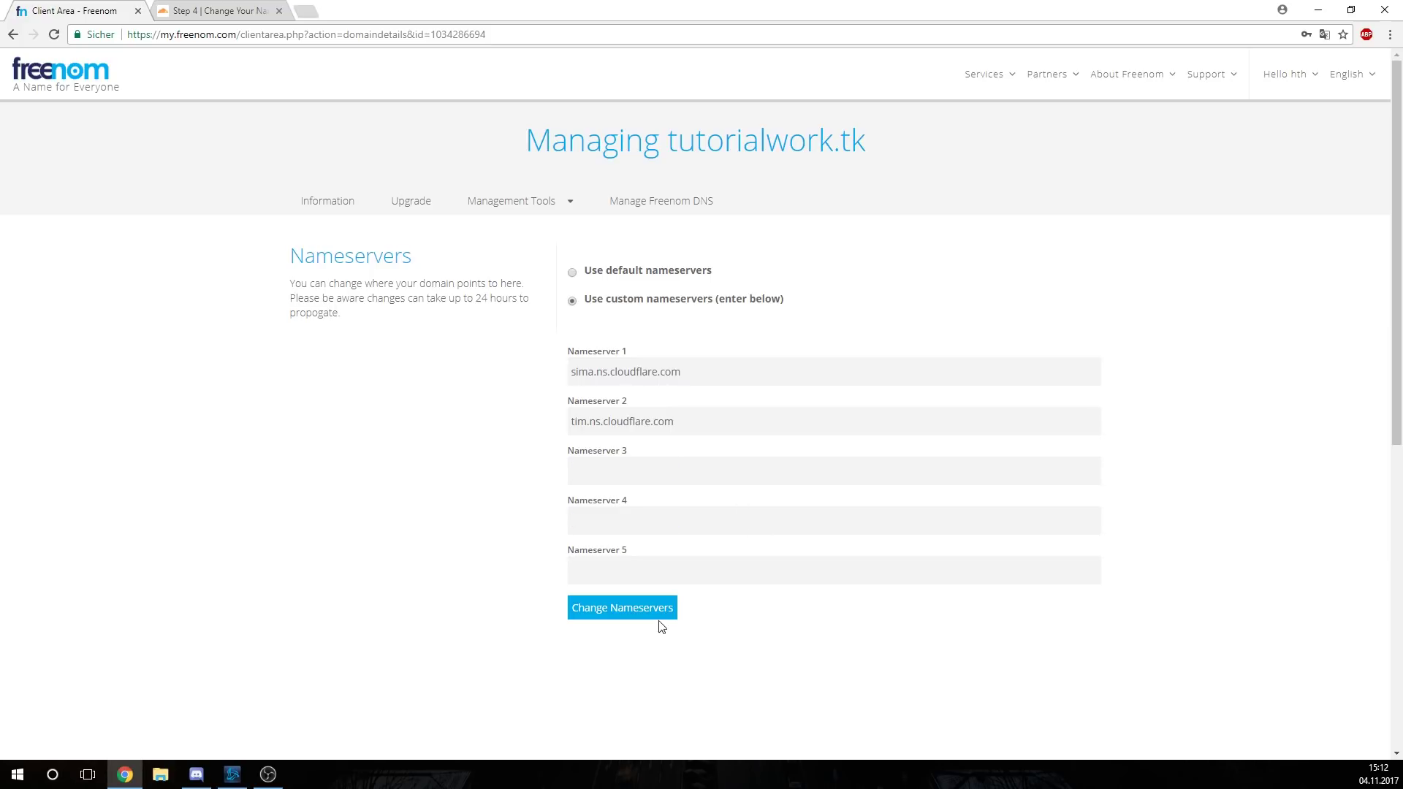
click(643, 614)
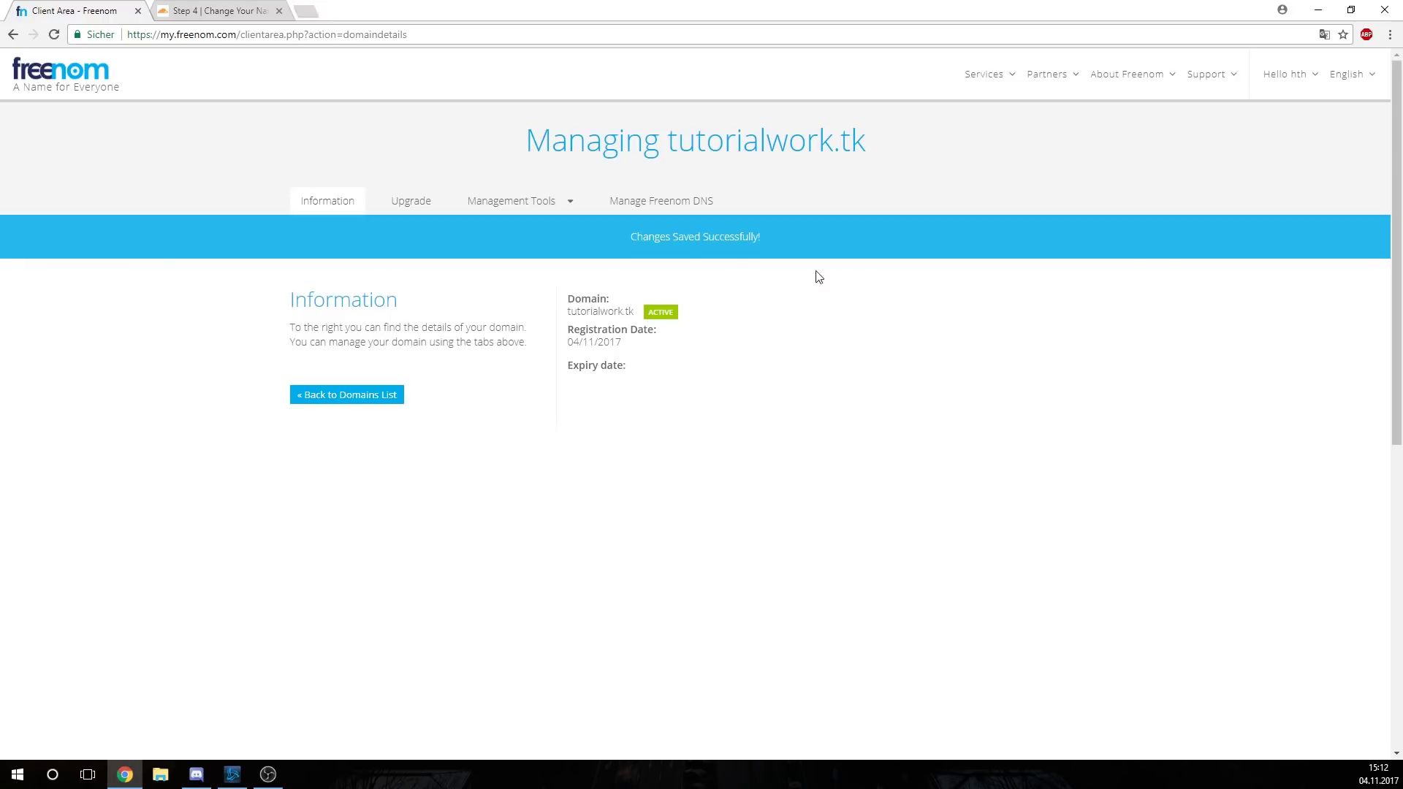
click(250, 9)
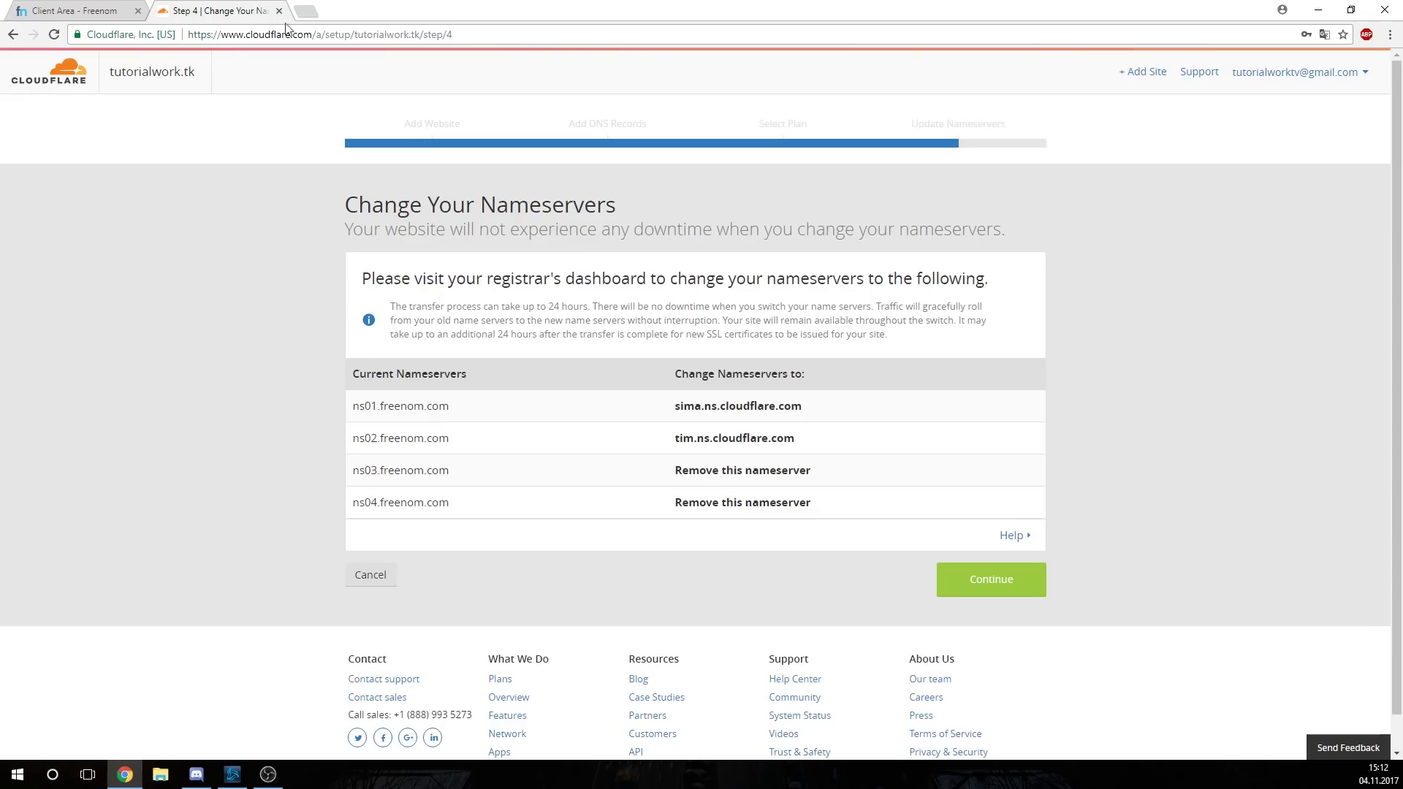
Complete the nameserver step, request a nameserver recheck, and view tutorialwork.tk's DNS records
click(1019, 583)
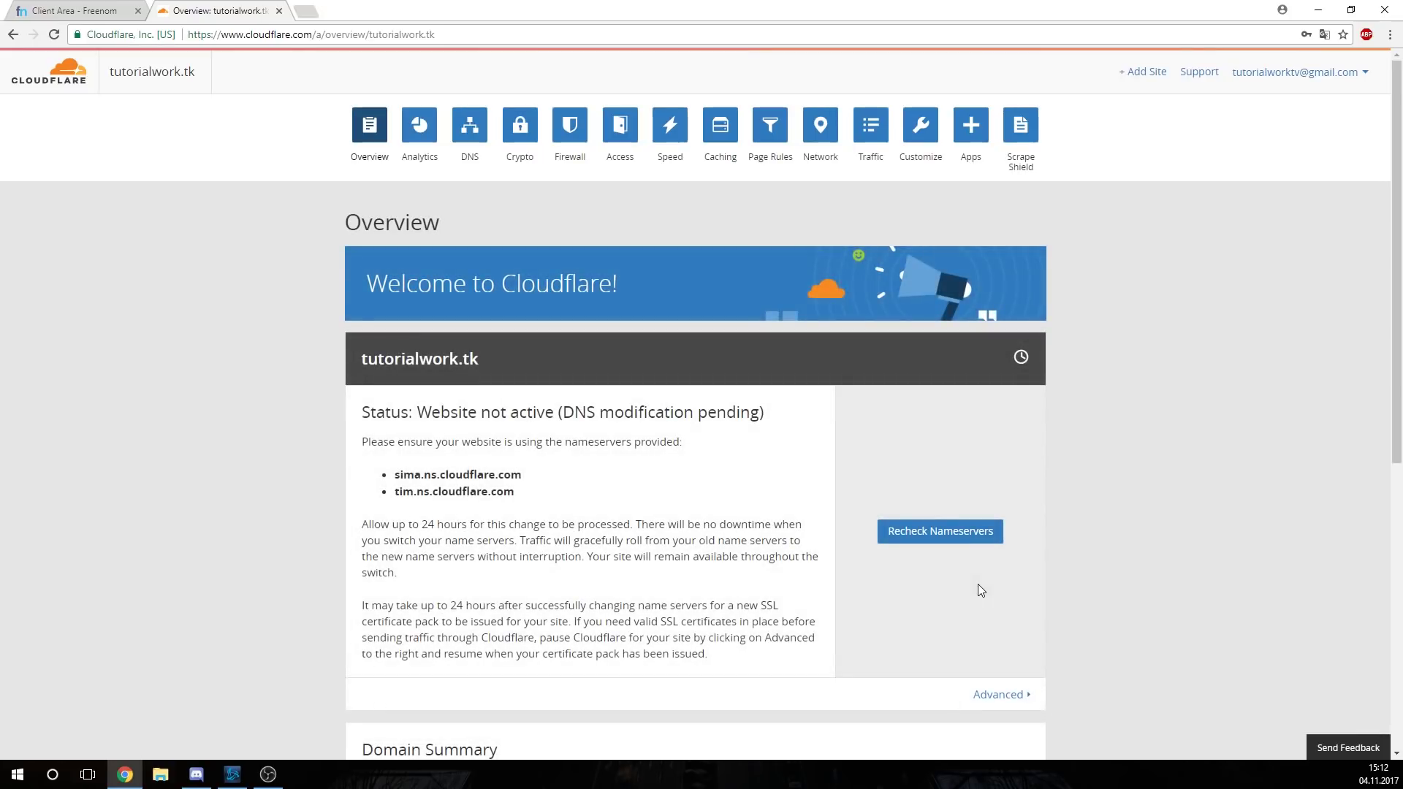
scroll(967, 454, down, 1)
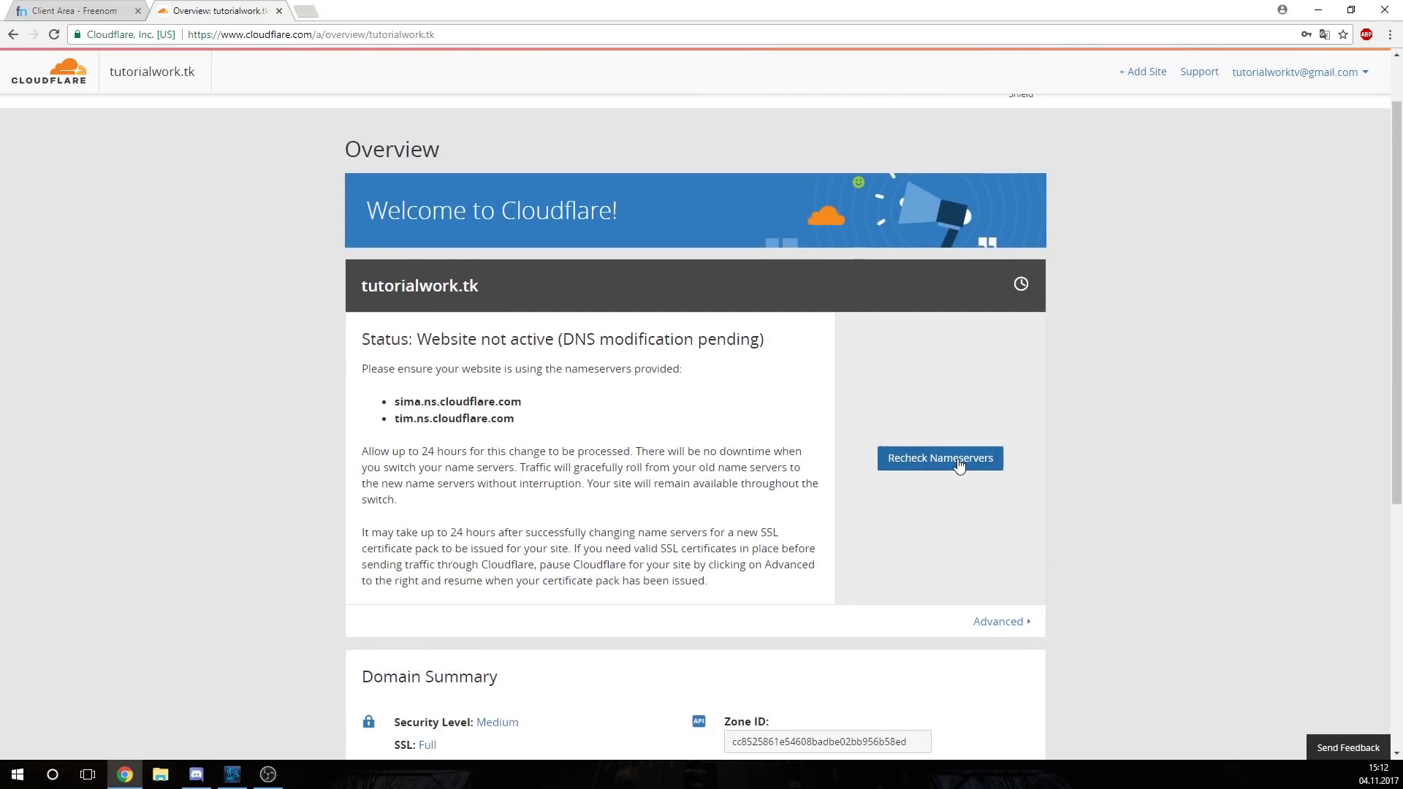
click(964, 458)
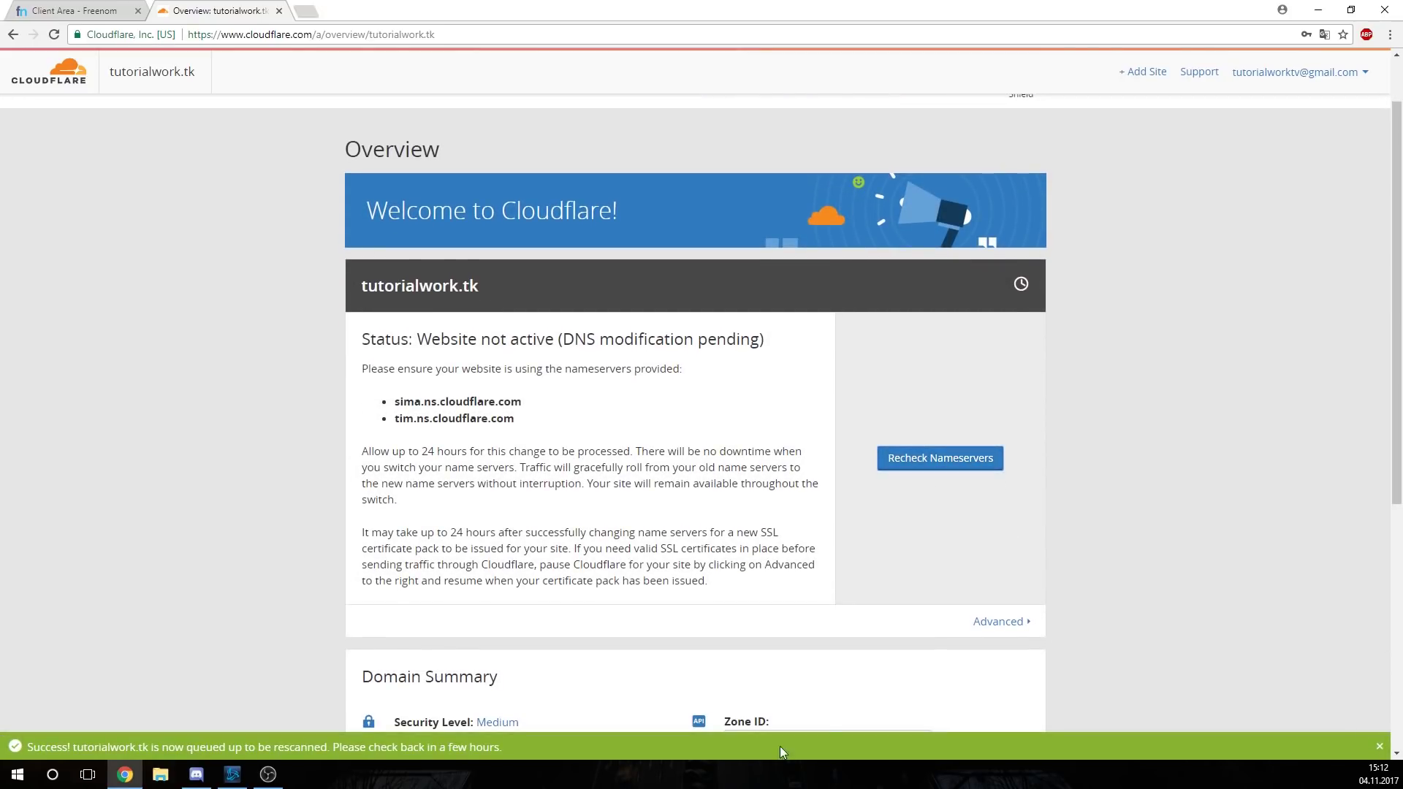
click(469, 127)
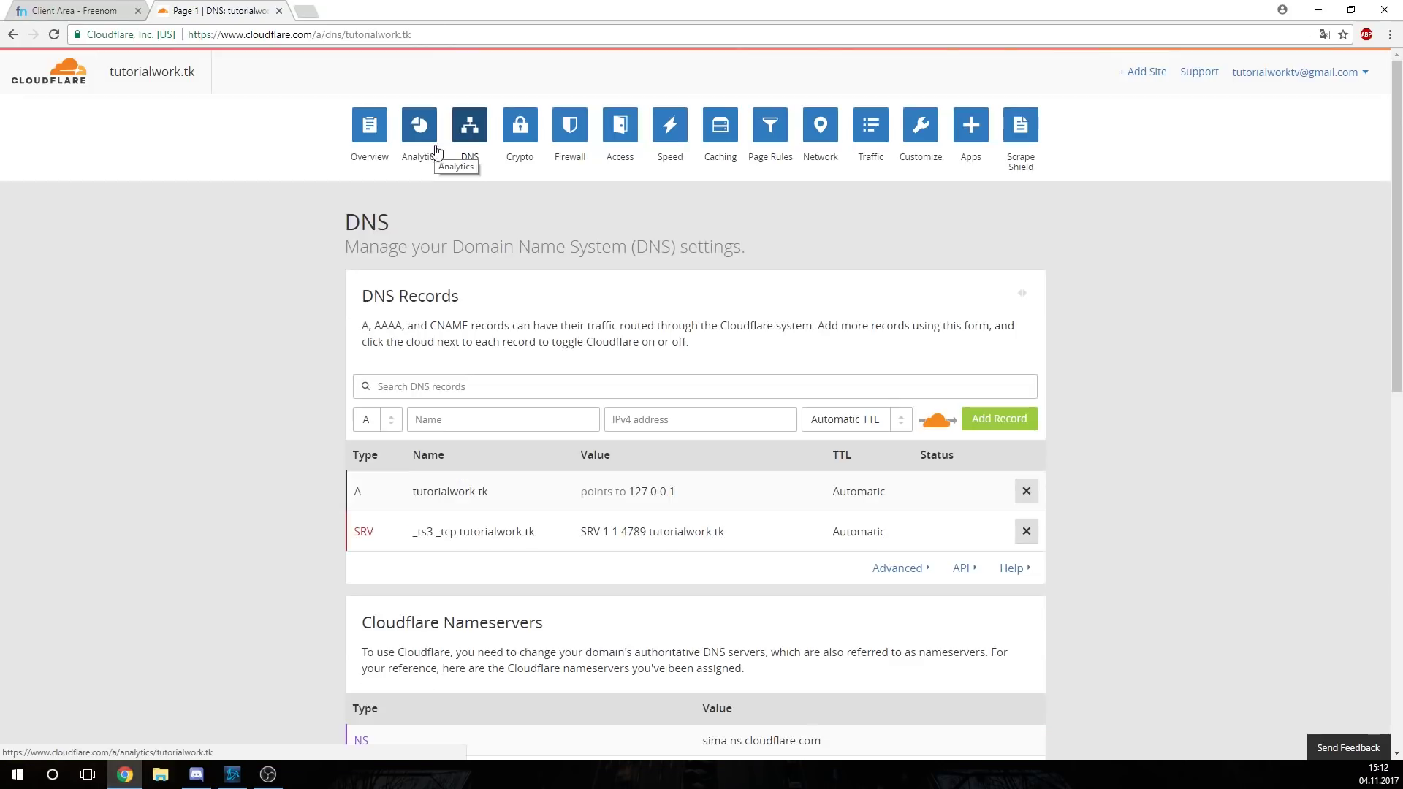